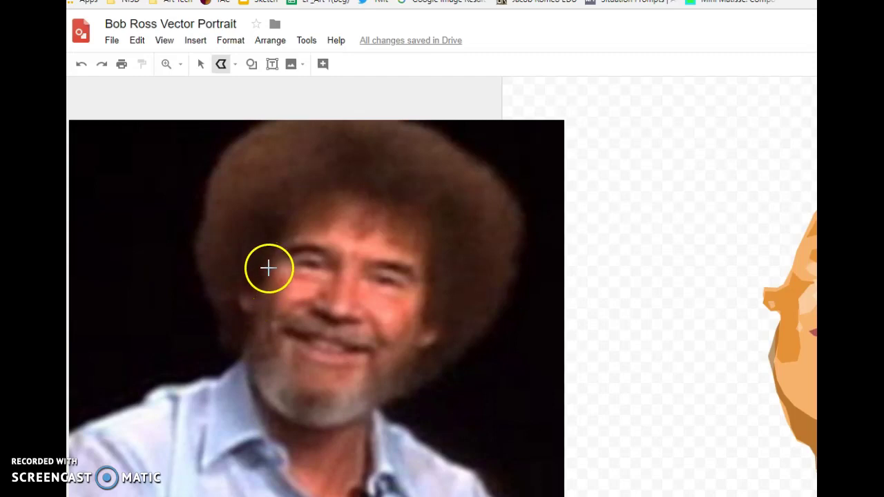
{"action": "left_click", "coordinate": [269, 273]}
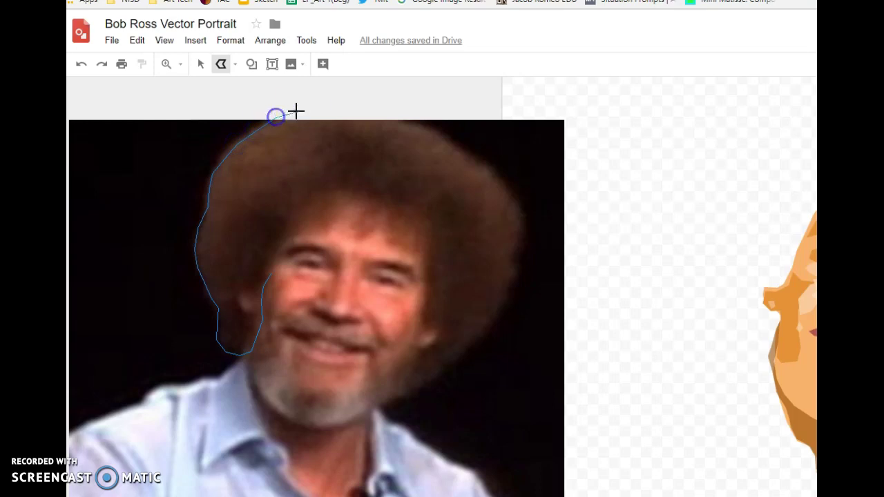
{"action": "left_click", "coordinate": [381, 108]}
{"action": "left_click", "coordinate": [393, 112]}
{"action": "left_click", "coordinate": [479, 160]}
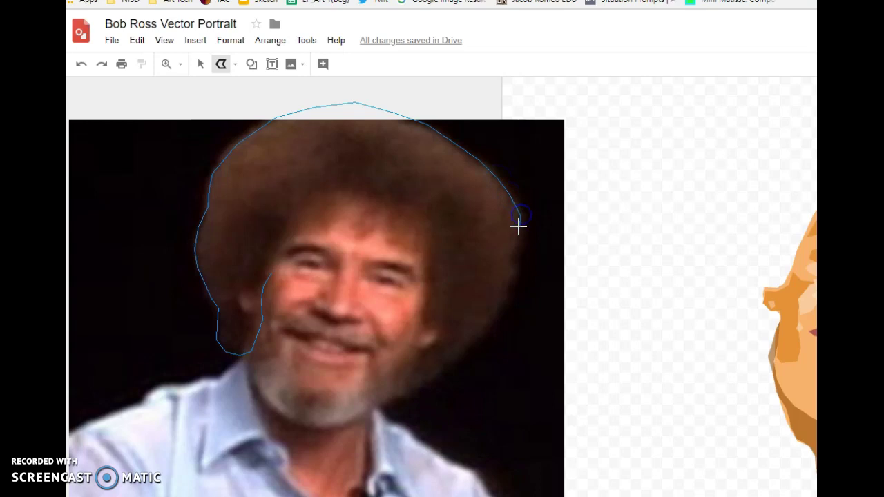
{"action": "left_click", "coordinate": [515, 257]}
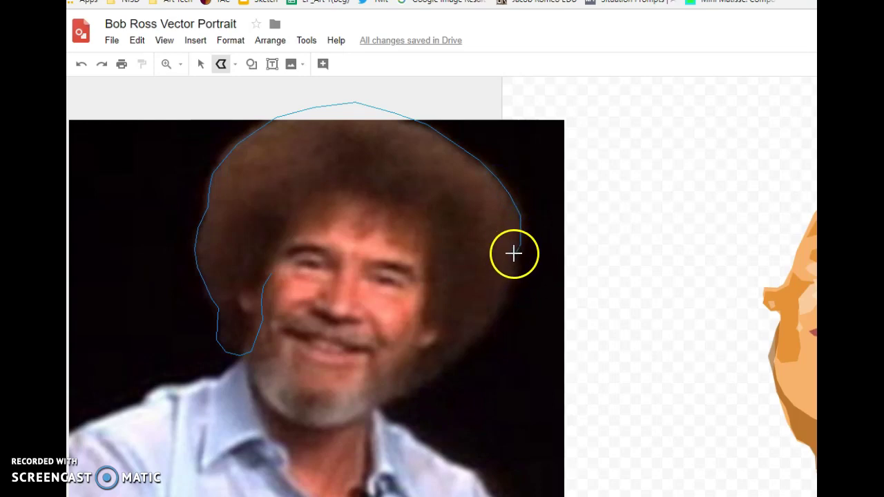
{"action": "double_click", "coordinate": [513, 247]}
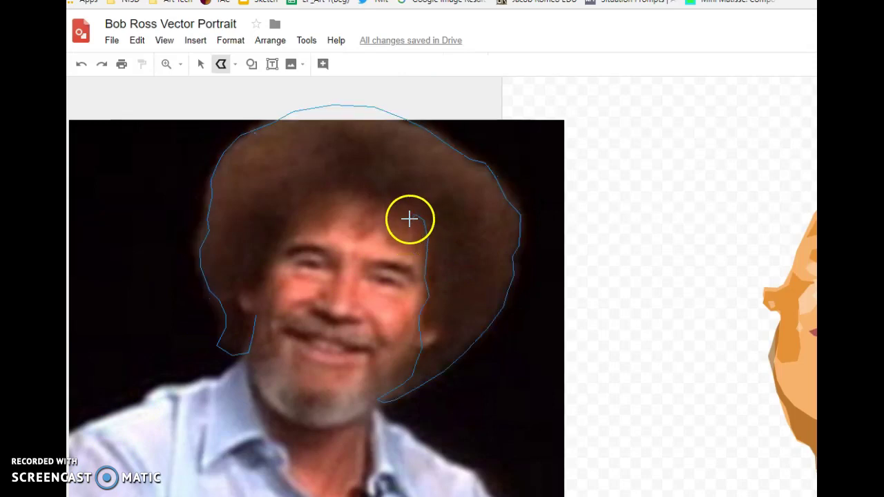
Step: Trace the hair in the reference photo as one closed polygon, with jagged bangs along the forehead
{"action": "left_click", "coordinate": [406, 221]}
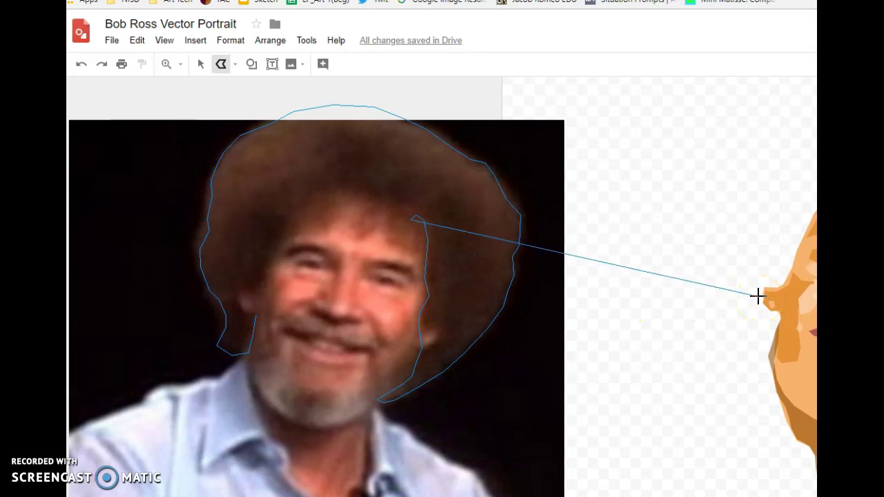
{"action": "left_click_drag", "start_coordinate": [758, 297], "coordinate": [409, 233]}
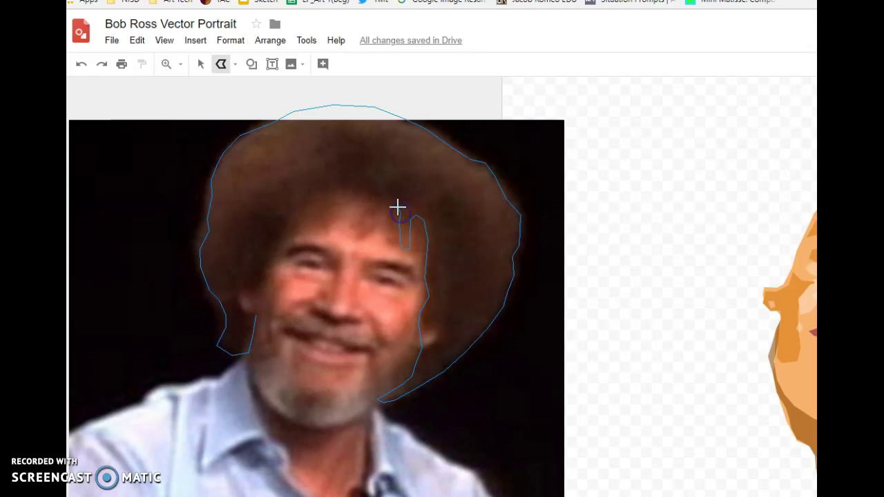
{"action": "left_click", "coordinate": [395, 207]}
{"action": "left_click", "coordinate": [393, 205]}
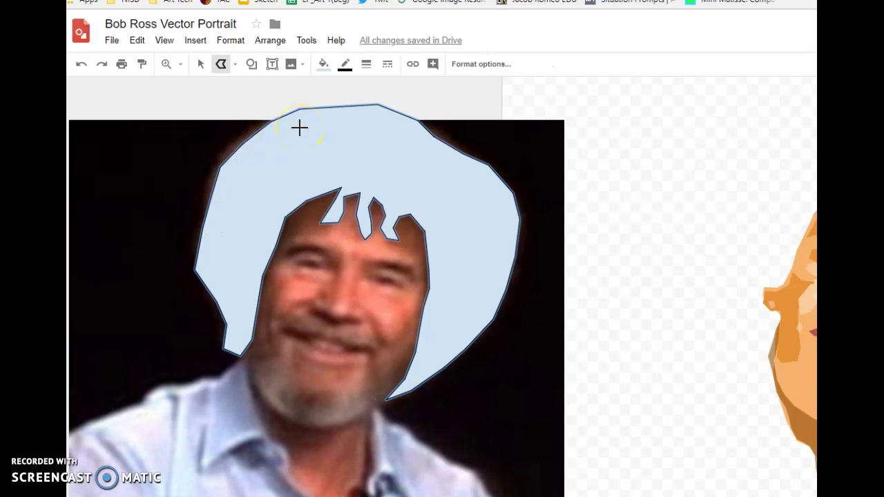
Step: Fill the hair polygon with the custom dark brown #512a02ff
{"action": "left_click", "coordinate": [328, 69]}
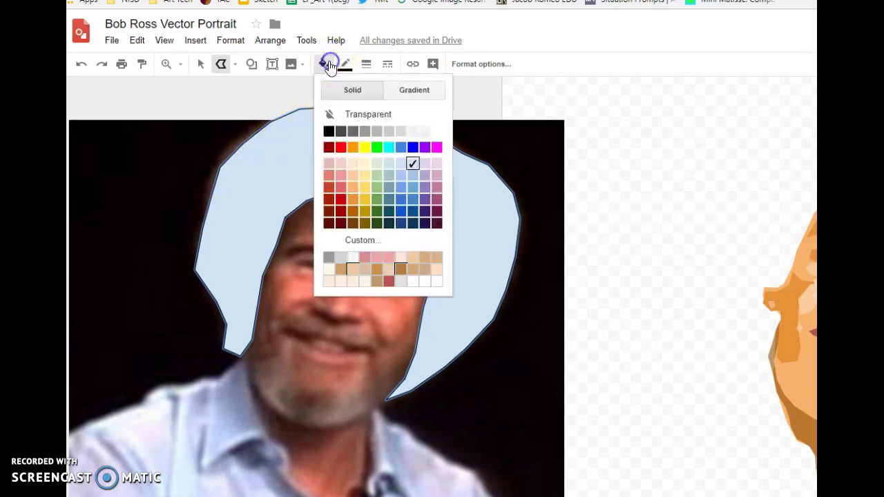
{"action": "left_click", "coordinate": [353, 223]}
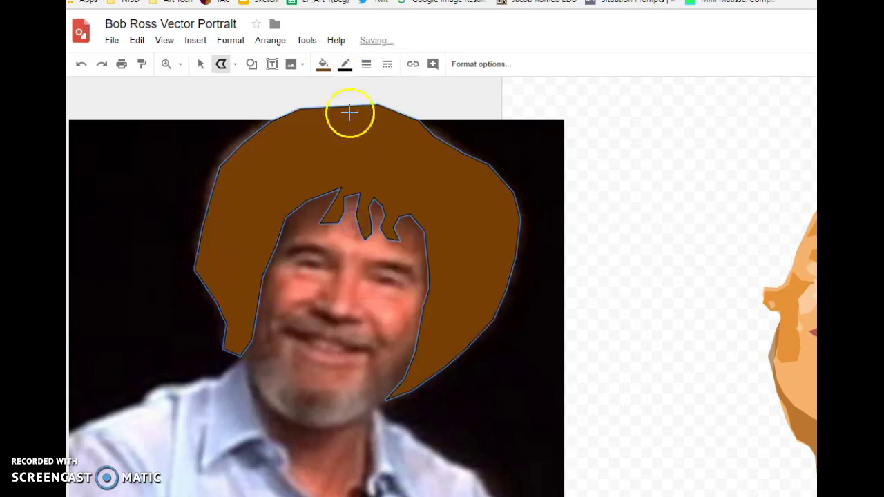
{"action": "left_click", "coordinate": [332, 69]}
{"action": "left_click", "coordinate": [352, 237]}
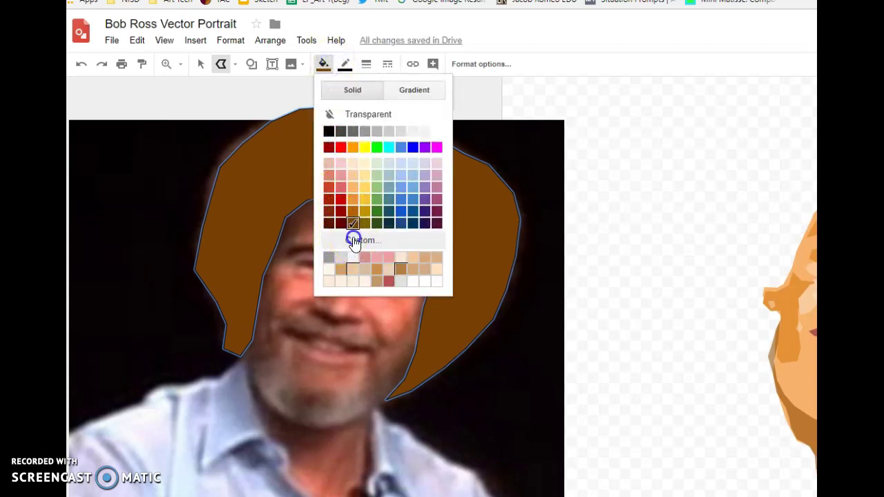
{"action": "left_click_drag", "start_coordinate": [635, 270], "coordinate": [634, 281]}
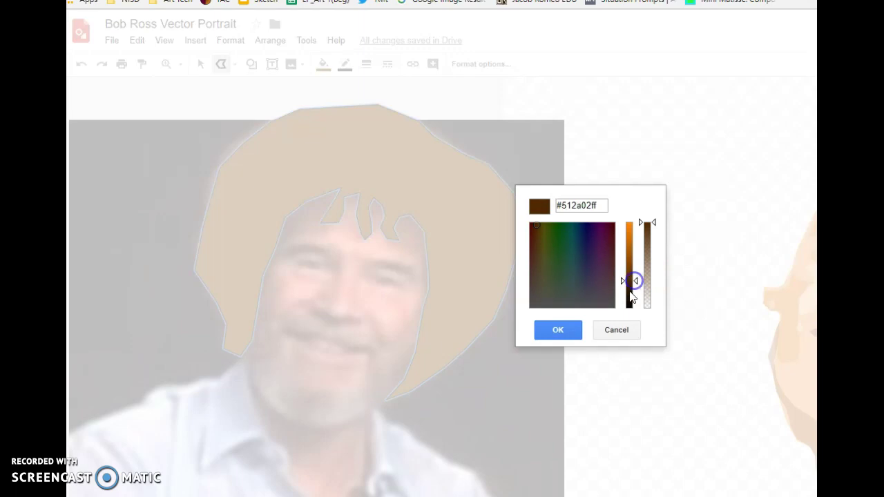
{"action": "left_click", "coordinate": [559, 336]}
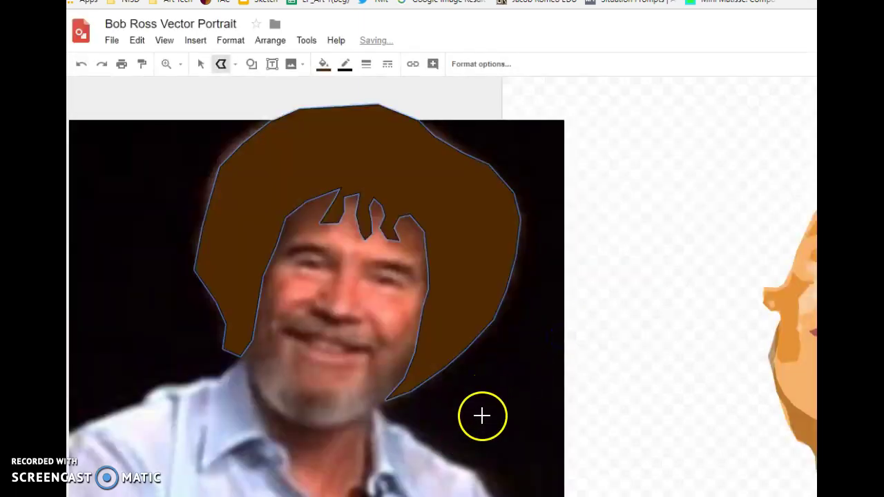
Step: Move the brown hair shape from the photo onto the head of the vector portrait
{"action": "left_click", "coordinate": [198, 65]}
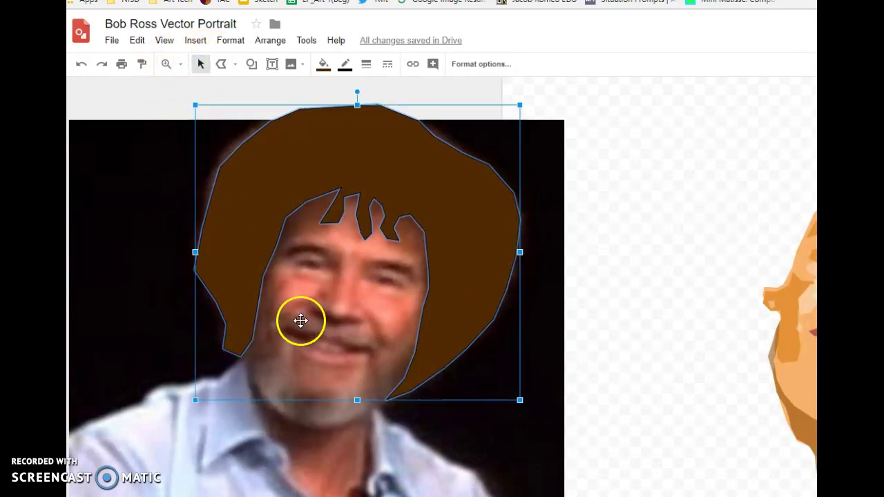
{"action": "left_click_drag", "start_coordinate": [264, 297], "coordinate": [772, 297]}
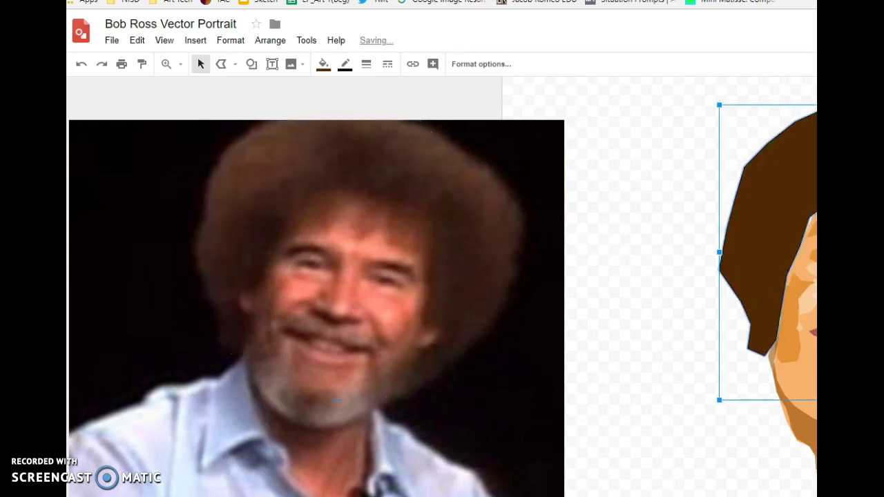
{"action": "scroll", "coordinate": [732, 473], "scroll_direction": "right", "scroll_amount": 8}
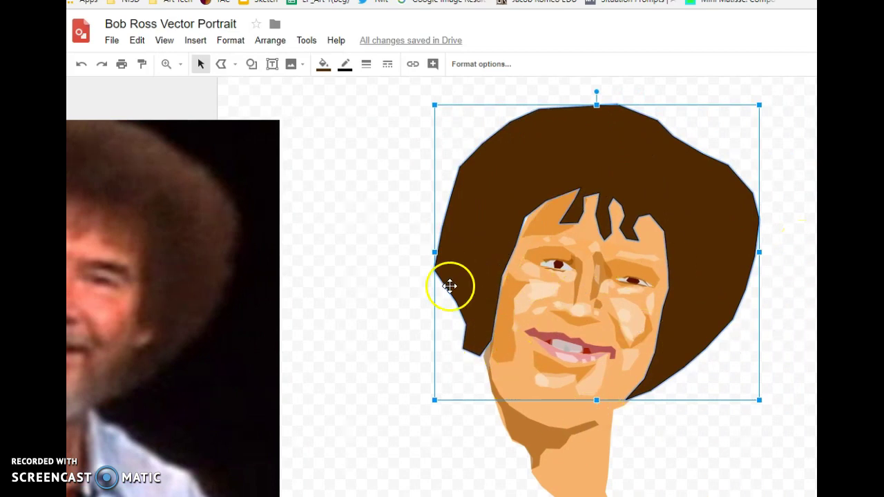
Step: Send the hair shape to the back, behind the face shapes, and deselect it
{"action": "left_click", "coordinate": [270, 40]}
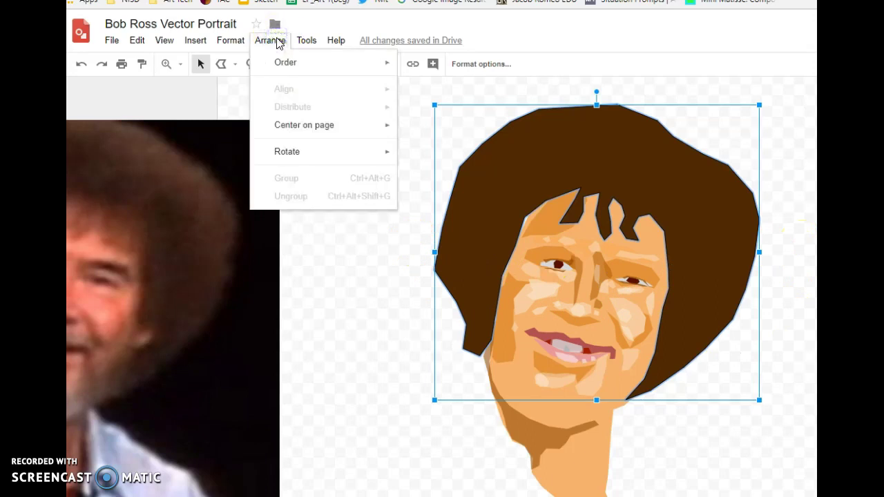
{"action": "mouse_move", "coordinate": [285, 68]}
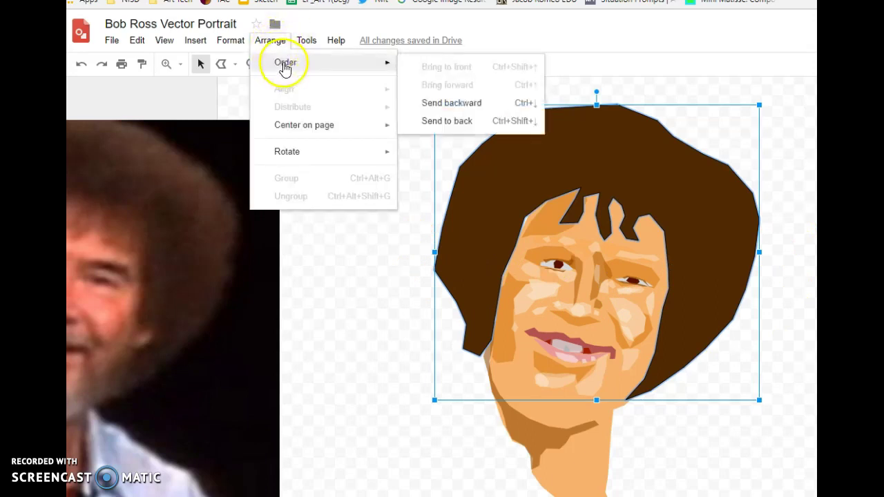
{"action": "left_click", "coordinate": [445, 122]}
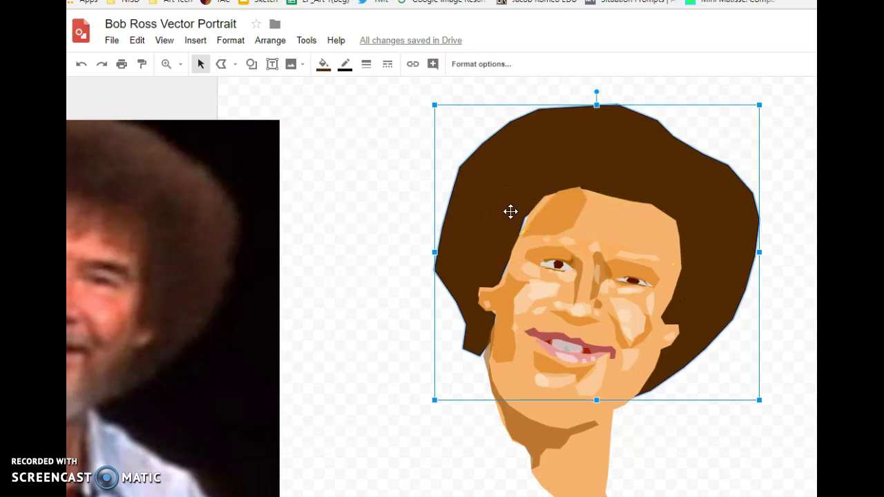
{"action": "left_click", "coordinate": [331, 329]}
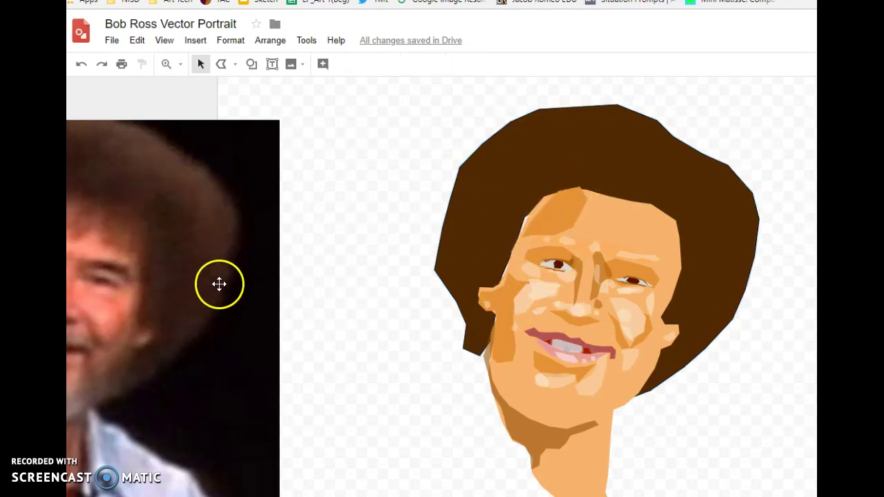
Step: Trace four separate closed polygons over the wisps of bangs along the forehead in the reference photo
{"action": "scroll", "coordinate": [442, 287], "scroll_direction": "left", "scroll_amount": 4}
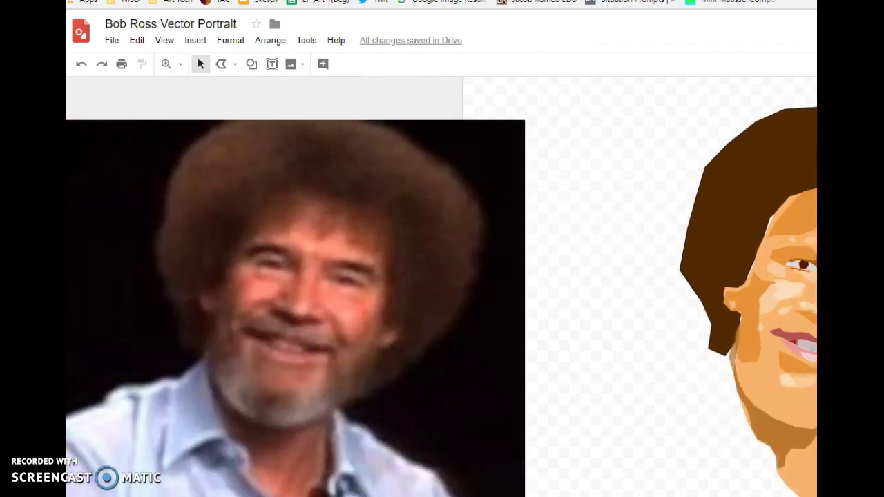
{"action": "left_click", "coordinate": [220, 63]}
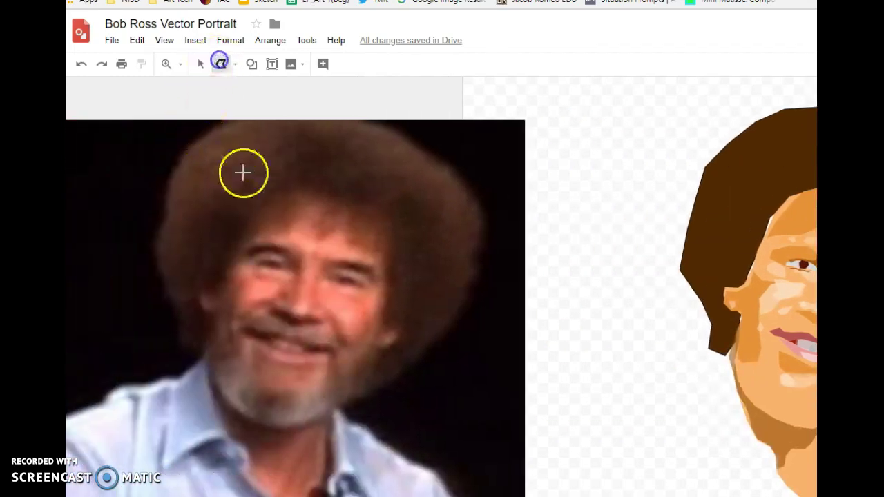
{"action": "left_click", "coordinate": [274, 185]}
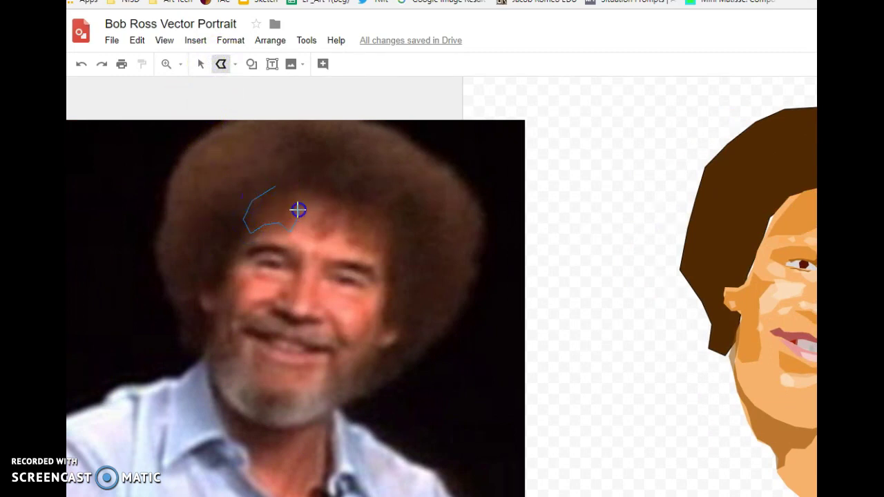
{"action": "left_click", "coordinate": [273, 185]}
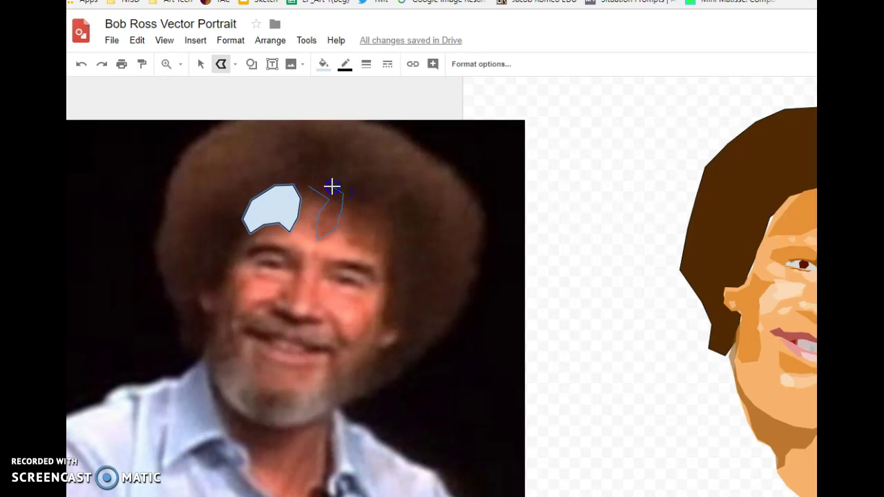
{"action": "left_click", "coordinate": [311, 186]}
{"action": "left_click", "coordinate": [332, 185]}
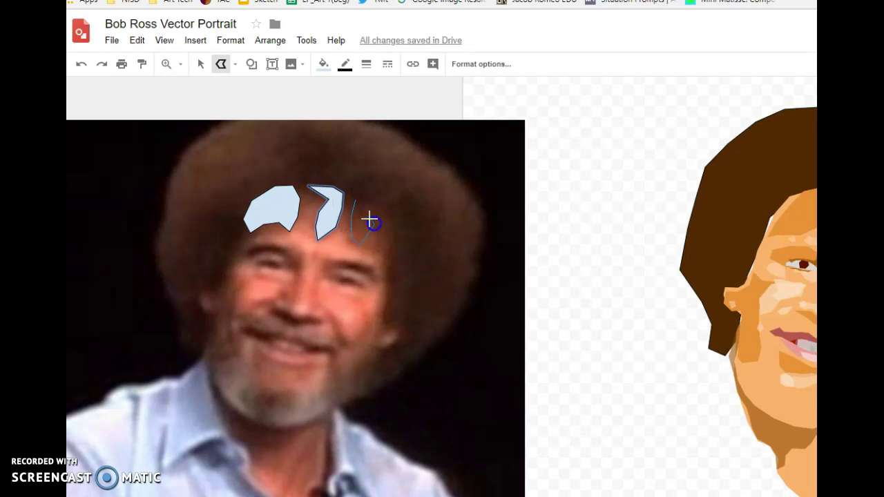
{"action": "left_click", "coordinate": [359, 199]}
{"action": "left_click", "coordinate": [373, 206]}
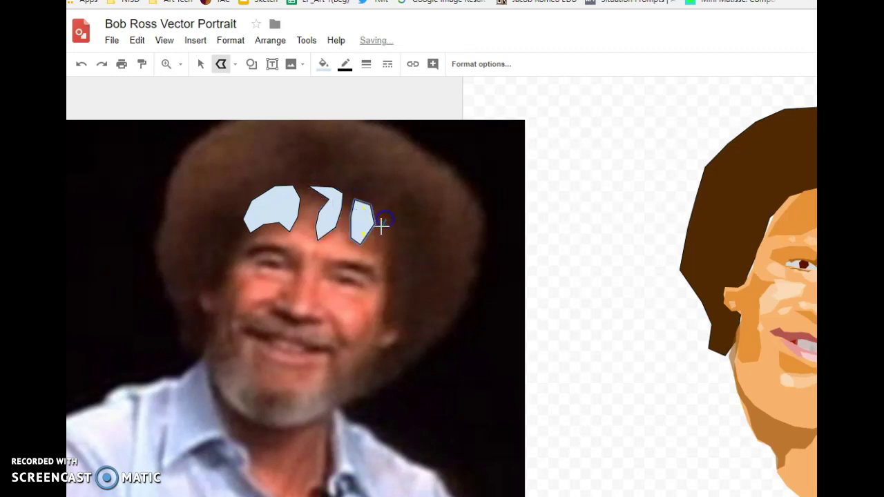
{"action": "left_click", "coordinate": [391, 244]}
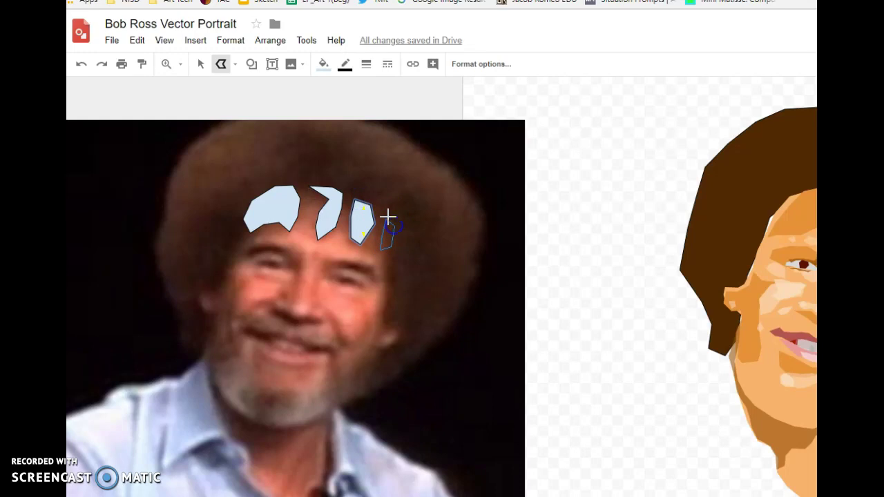
{"action": "left_click", "coordinate": [388, 218]}
Step: Select all four bang shapes together and fill them with the saved custom dark brown used for the hair
{"action": "left_click", "coordinate": [203, 66]}
{"action": "left_click", "coordinate": [285, 203]}
{"action": "left_click", "coordinate": [329, 211], "text": "shift"}
{"action": "left_click", "coordinate": [357, 219], "text": "shift"}
{"action": "left_click", "coordinate": [387, 234], "text": "shift"}
{"action": "left_click", "coordinate": [324, 63]}
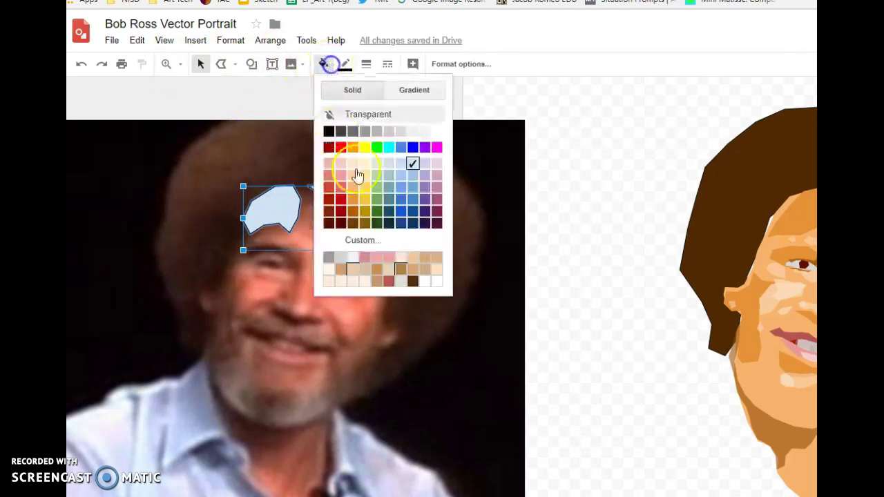
{"action": "left_click", "coordinate": [412, 280]}
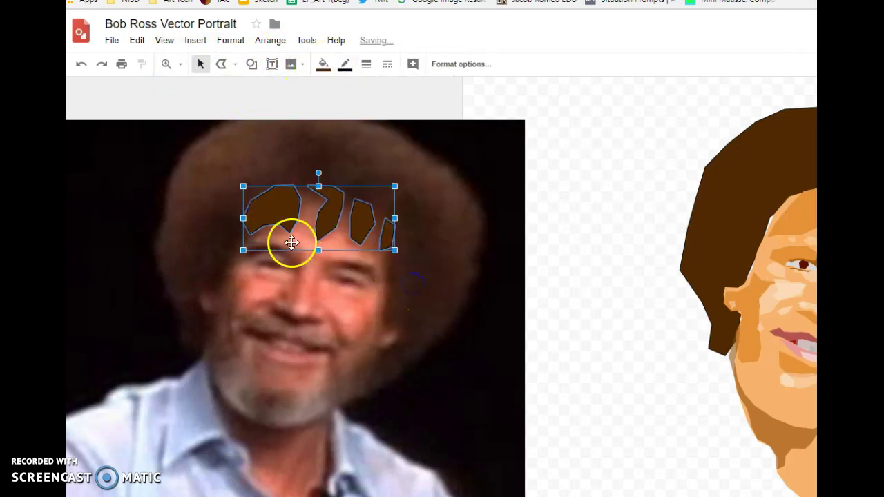
Step: Make the outlines of the four bang shapes transparent and move them onto the vector portrait's forehead
{"action": "left_click", "coordinate": [346, 65]}
{"action": "left_click", "coordinate": [378, 89]}
{"action": "left_click_drag", "start_coordinate": [255, 244], "coordinate": [825, 204]}
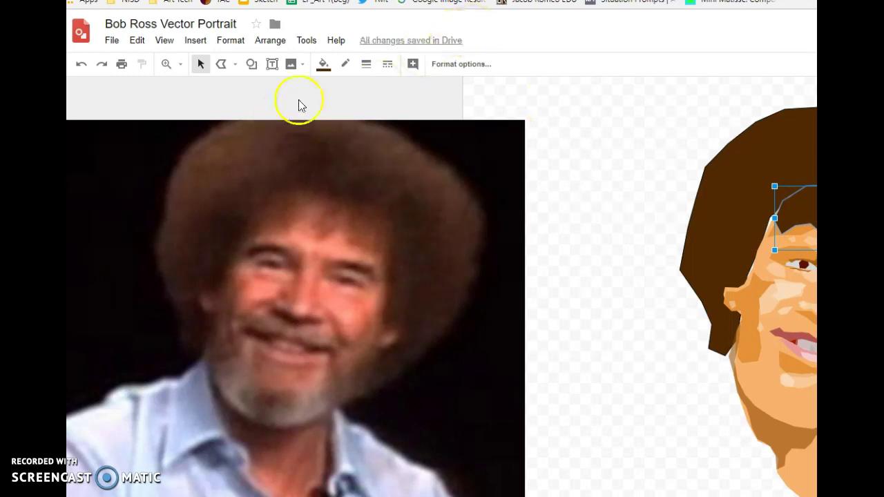
Step: Lower the opacity of the bang shapes' dark brown fill to make it semi-transparent, and deselect them
{"action": "left_click", "coordinate": [323, 63]}
{"action": "left_click", "coordinate": [360, 241]}
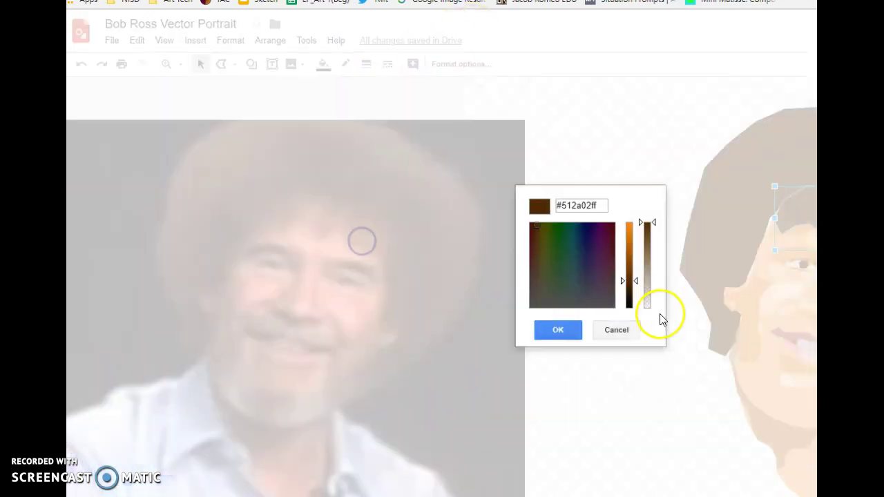
{"action": "left_click", "coordinate": [654, 226]}
{"action": "mouse_move", "coordinate": [656, 228]}
{"action": "left_mouse_down"}
{"action": "mouse_move", "coordinate": [651, 243]}
{"action": "mouse_move", "coordinate": [649, 231]}
{"action": "mouse_move", "coordinate": [661, 257]}
{"action": "left_mouse_up"}
{"action": "left_click", "coordinate": [559, 331]}
{"action": "left_click", "coordinate": [650, 292]}
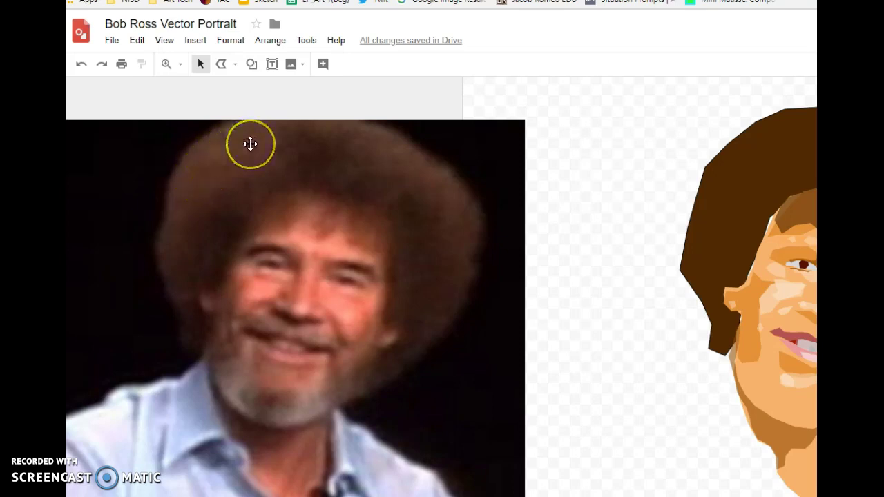
Step: Trace a closed polygon over the lighter patch at the upper left of the hair in the reference photo
{"action": "left_click", "coordinate": [222, 64]}
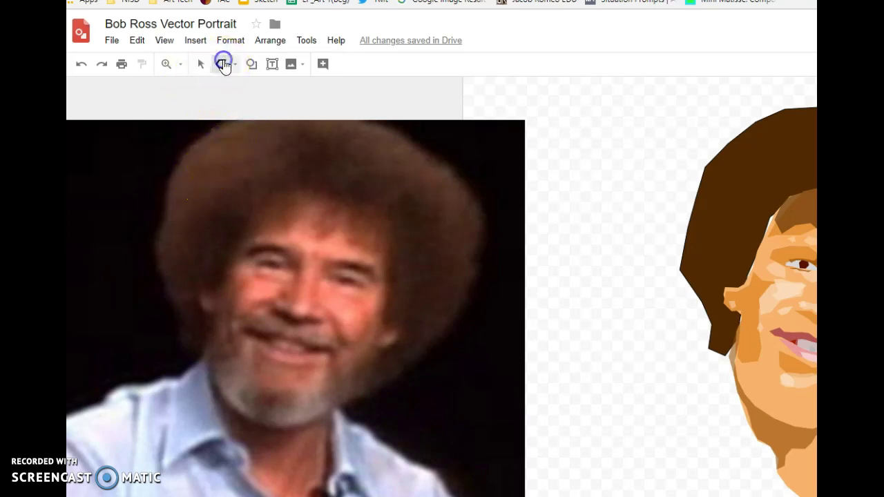
{"action": "left_click", "coordinate": [204, 153]}
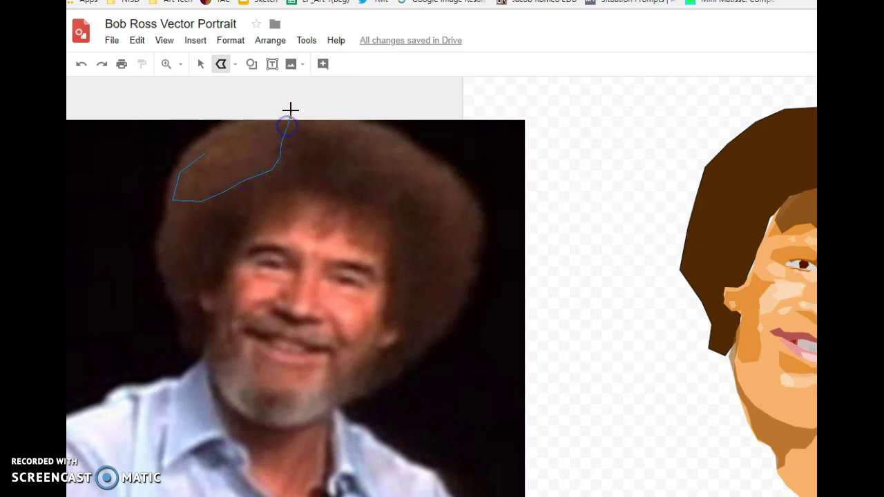
{"action": "left_click", "coordinate": [198, 154]}
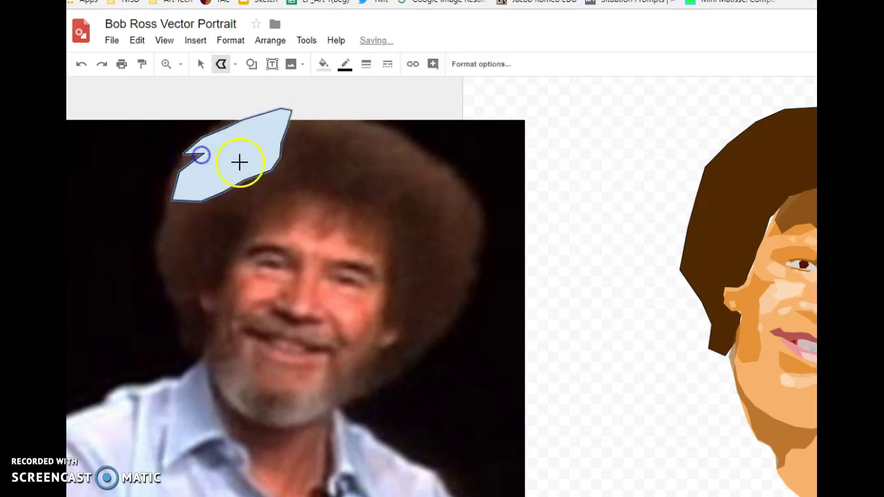
Step: Fill the traced hair patch with the darkest orange-brown of the standard palette and make its outline transparent
{"action": "left_click", "coordinate": [328, 63]}
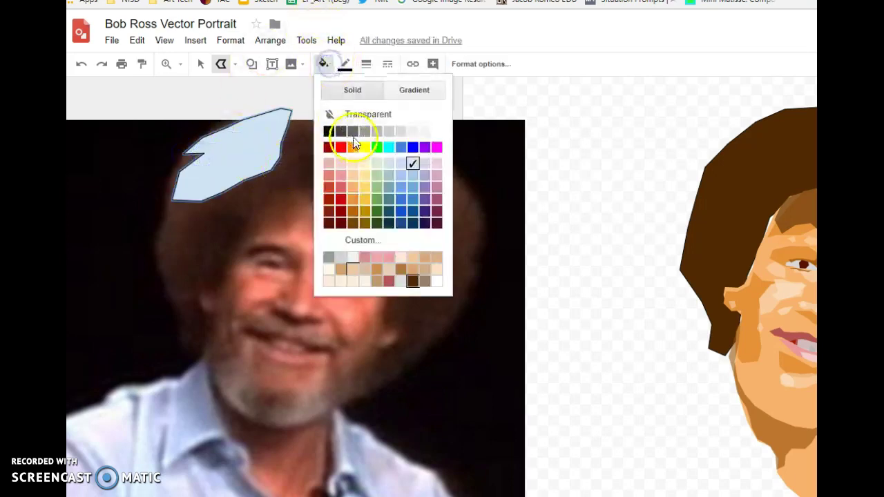
{"action": "left_click", "coordinate": [353, 114]}
{"action": "left_click", "coordinate": [329, 64]}
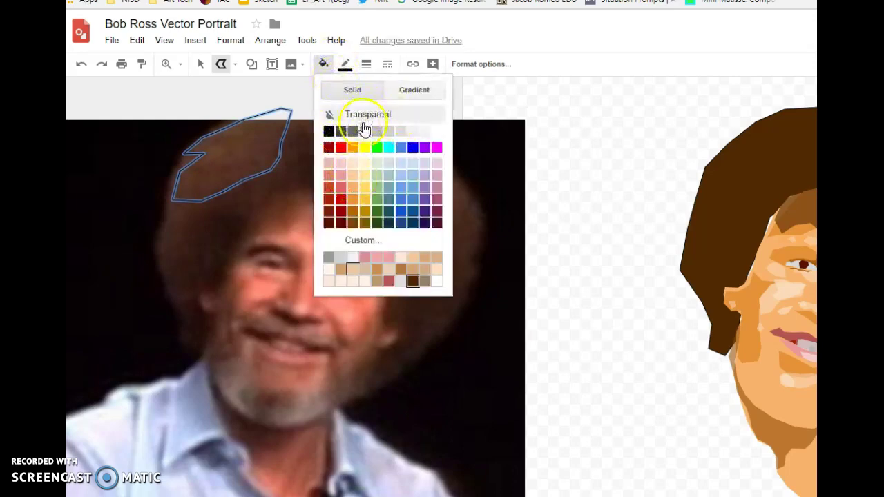
{"action": "left_click", "coordinate": [358, 228]}
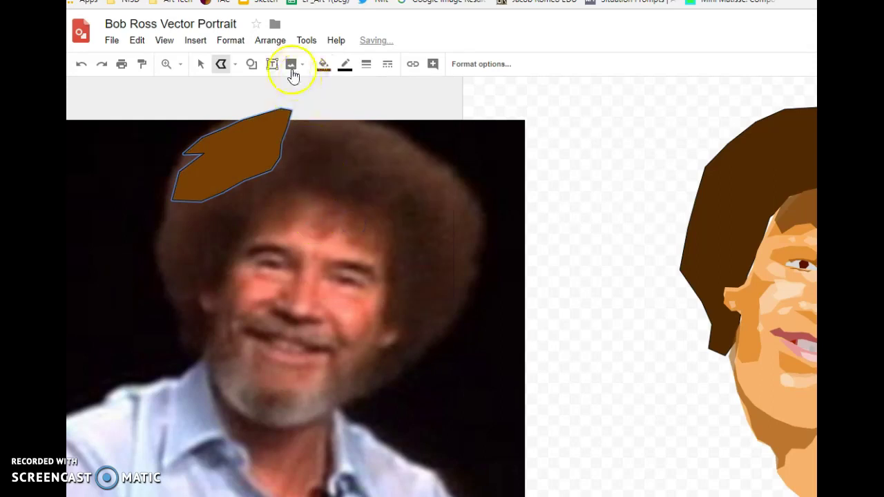
{"action": "left_click", "coordinate": [330, 67]}
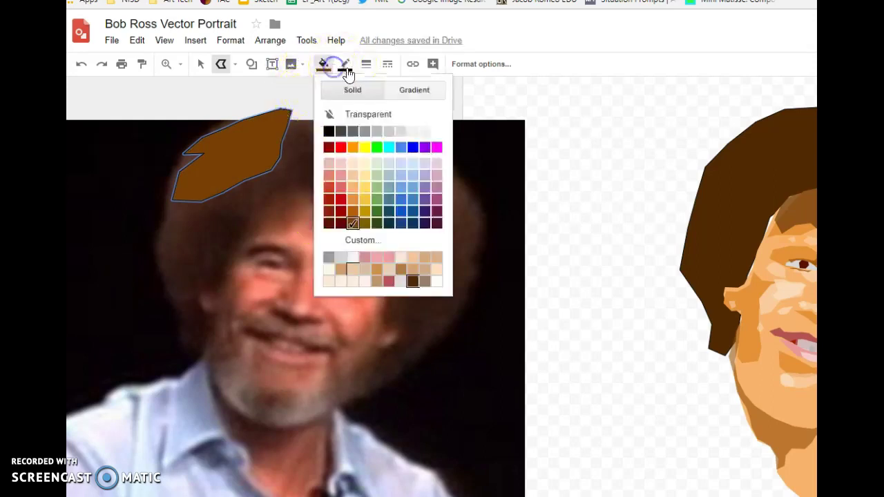
{"action": "left_click", "coordinate": [413, 91]}
{"action": "left_click", "coordinate": [344, 68]}
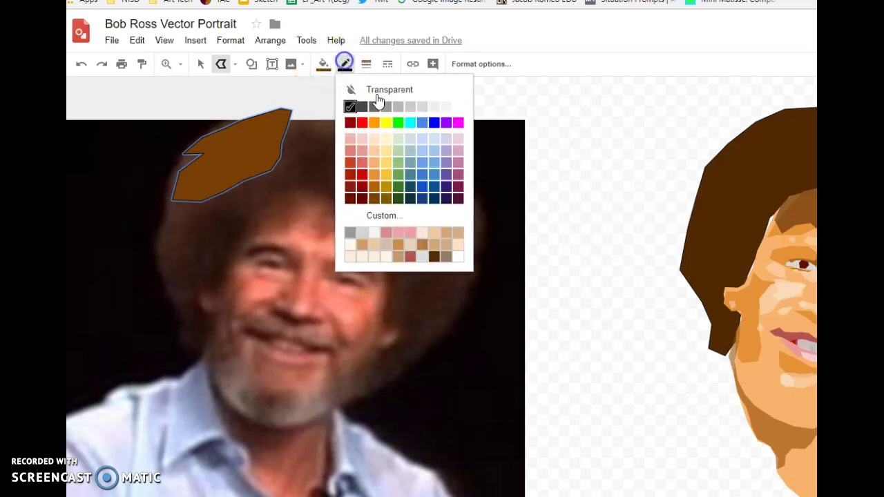
{"action": "left_click", "coordinate": [352, 92]}
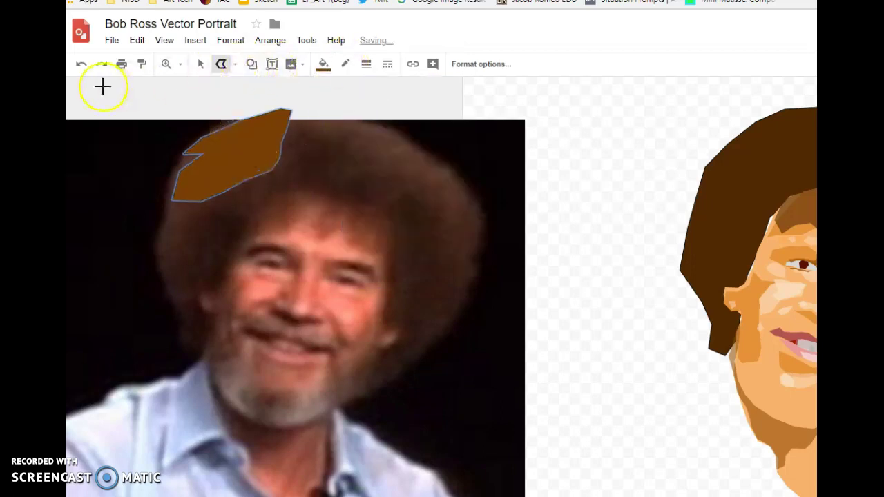
Step: Move the brown hair patch onto the upper left of the vector portrait's hair and deselect it
{"action": "left_click", "coordinate": [203, 66]}
{"action": "left_click_drag", "start_coordinate": [237, 138], "coordinate": [774, 103]}
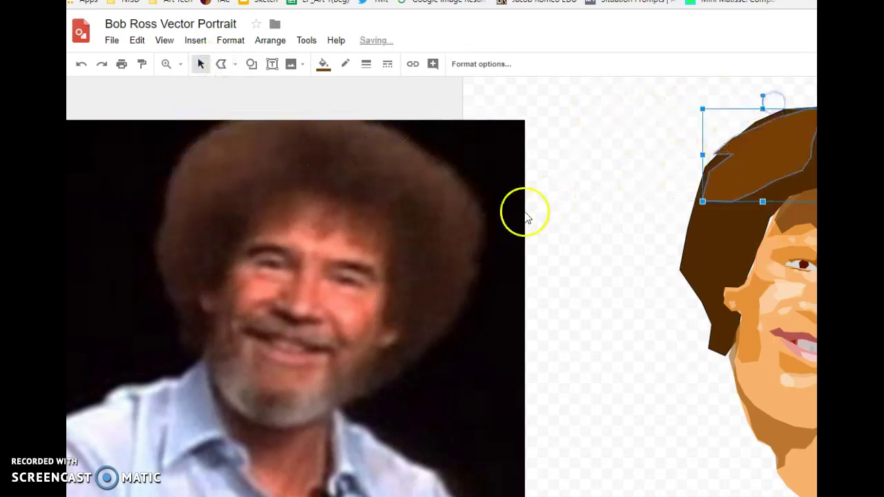
{"action": "left_click", "coordinate": [587, 230]}
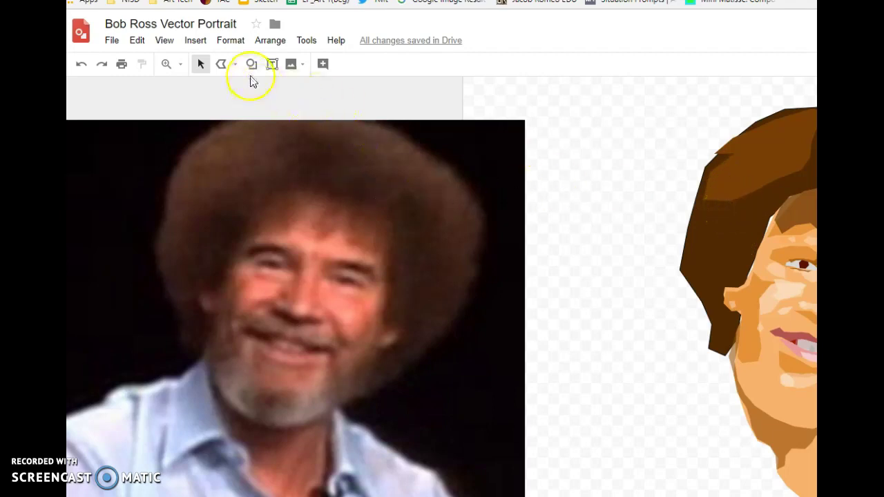
Step: Trace two small closed polylines over the photo's hair, one at its left edge and one just above the forehead's right corner
{"action": "left_click", "coordinate": [230, 65]}
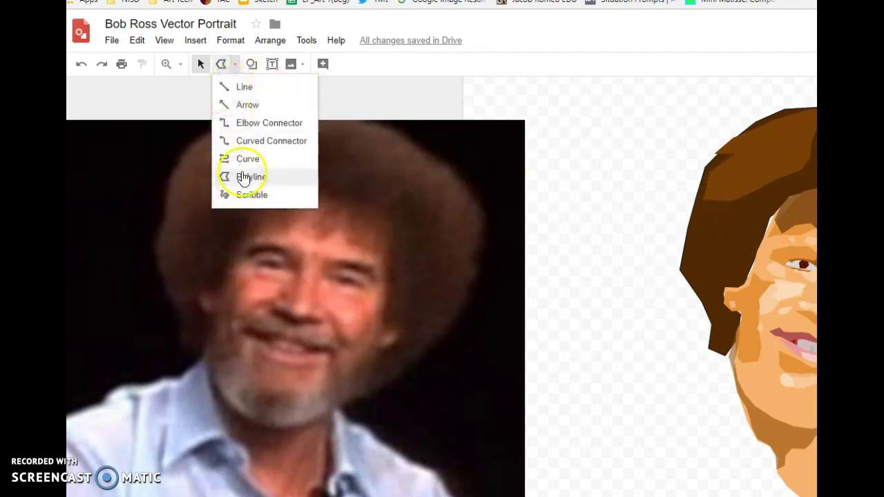
{"action": "left_click", "coordinate": [228, 176]}
{"action": "left_click", "coordinate": [173, 211]}
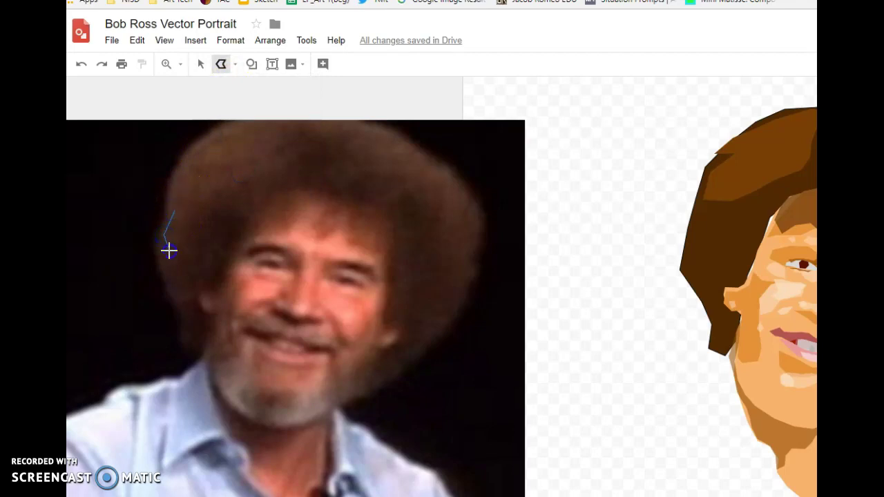
{"action": "left_click", "coordinate": [175, 208]}
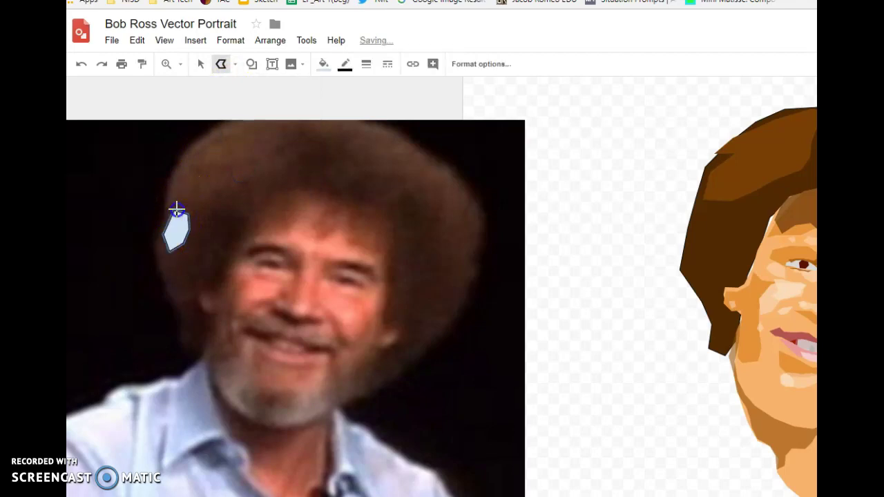
{"action": "left_click", "coordinate": [398, 186]}
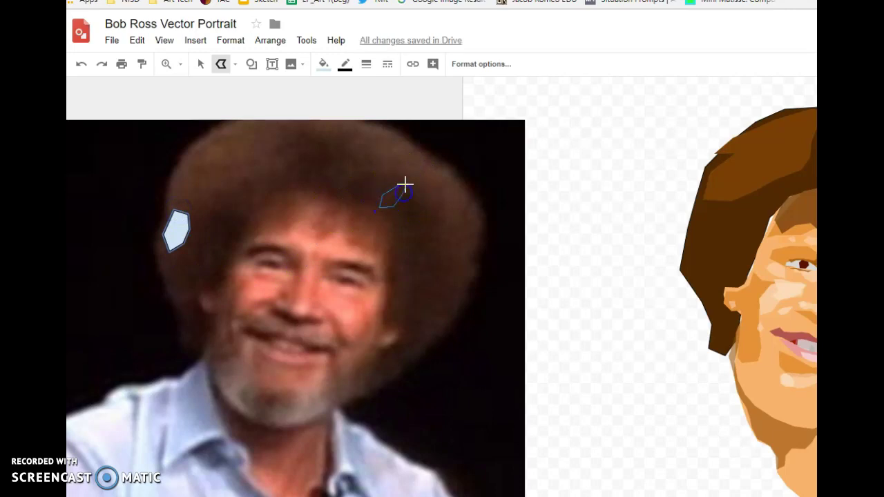
Step: Trace a long closed polygon over the lighter band curving along the upper right edge of the hair in the photo
{"action": "left_click", "coordinate": [398, 150]}
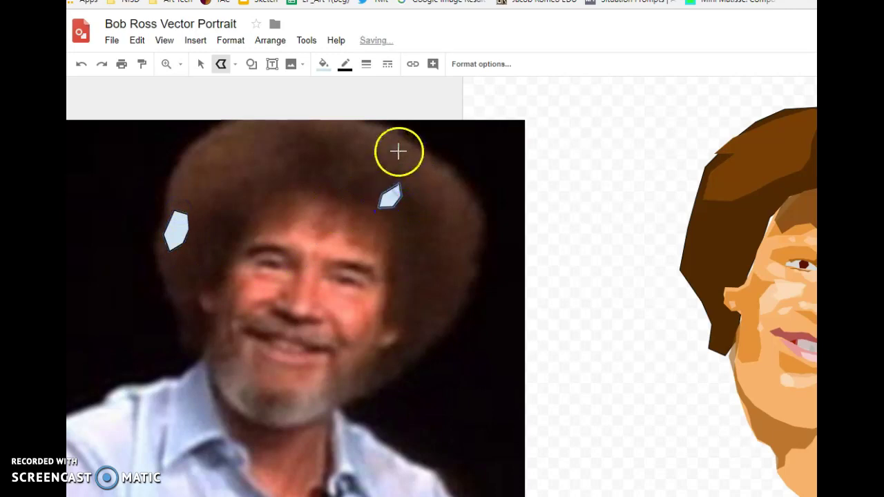
{"action": "left_click", "coordinate": [422, 183]}
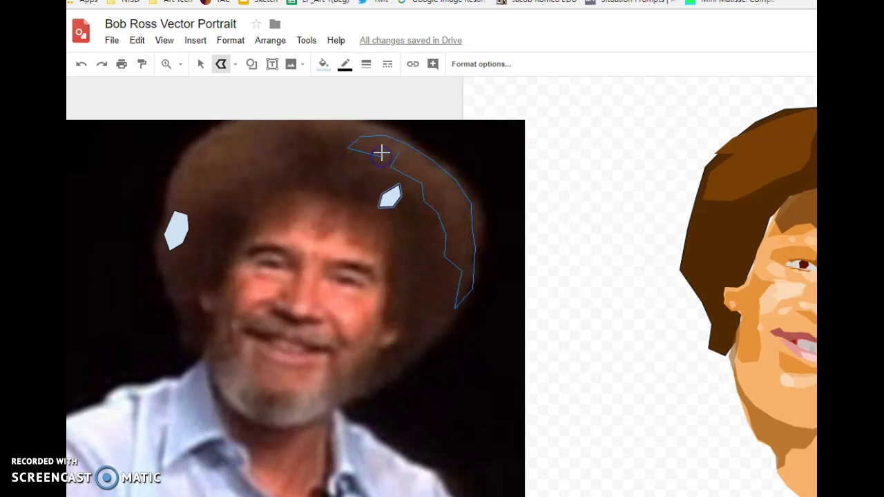
{"action": "double_click", "coordinate": [393, 156]}
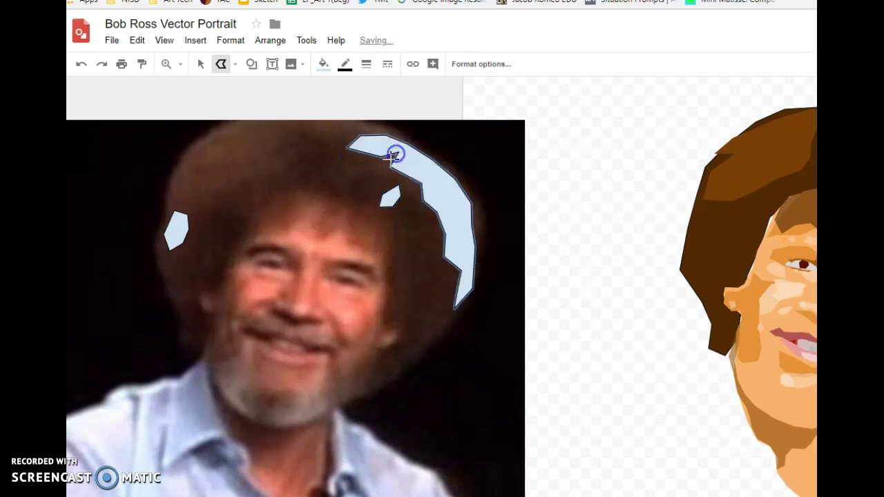
Step: Select the three new hair patches together, make their outlines transparent and fill them with the darkest standard orange-brown
{"action": "left_click", "coordinate": [202, 64]}
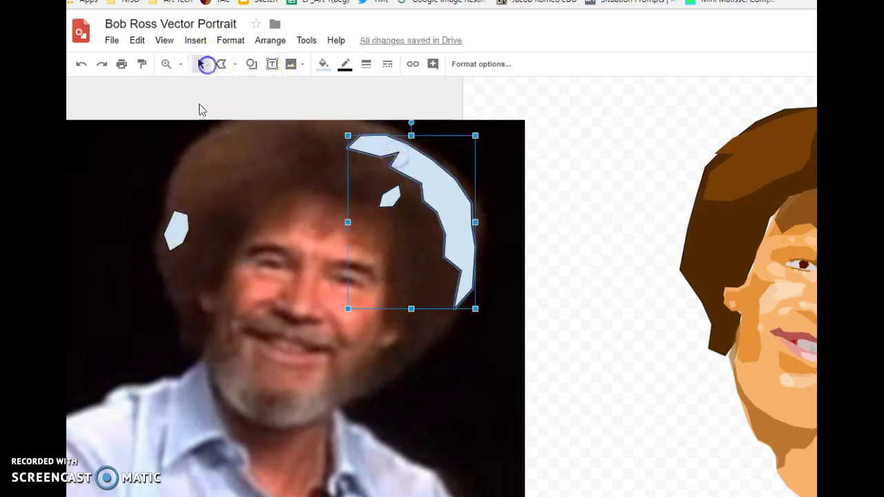
{"action": "left_click", "coordinate": [177, 231]}
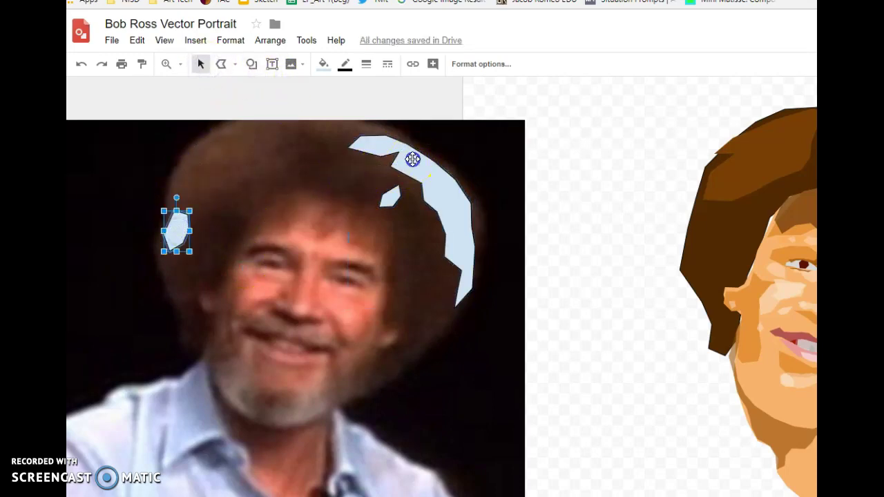
{"action": "left_click", "coordinate": [391, 201], "text": "shift"}
{"action": "left_click", "coordinate": [345, 63]}
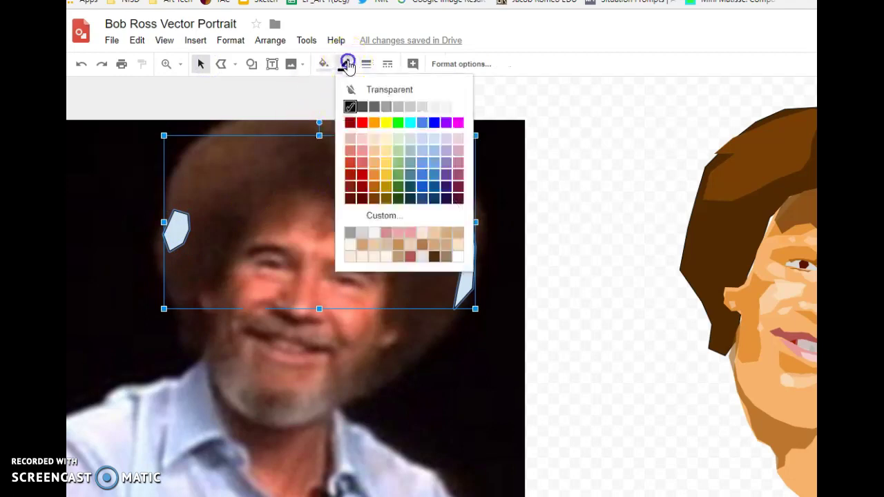
{"action": "left_click", "coordinate": [350, 89]}
{"action": "left_click", "coordinate": [323, 63]}
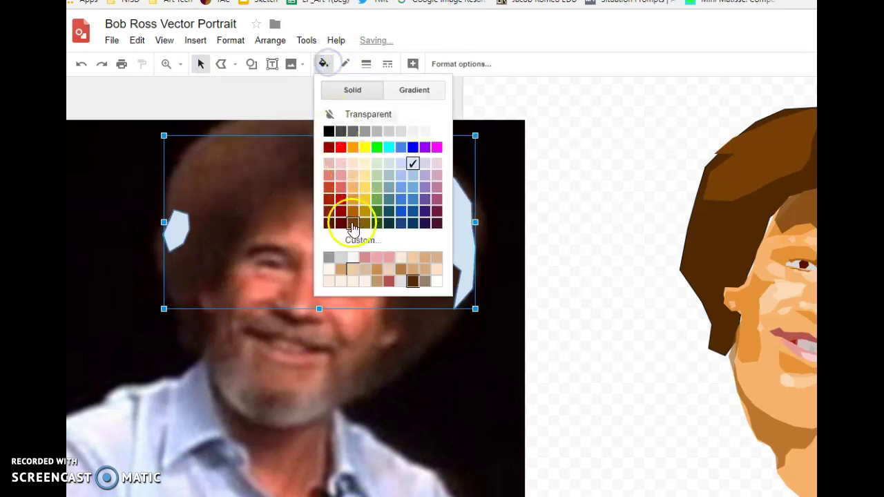
{"action": "left_click", "coordinate": [353, 224]}
Step: Move the three brown patches onto the vector portrait's hair, adjust them to fit inside its outline, and deselect them
{"action": "left_click_drag", "start_coordinate": [182, 233], "coordinate": [734, 210]}
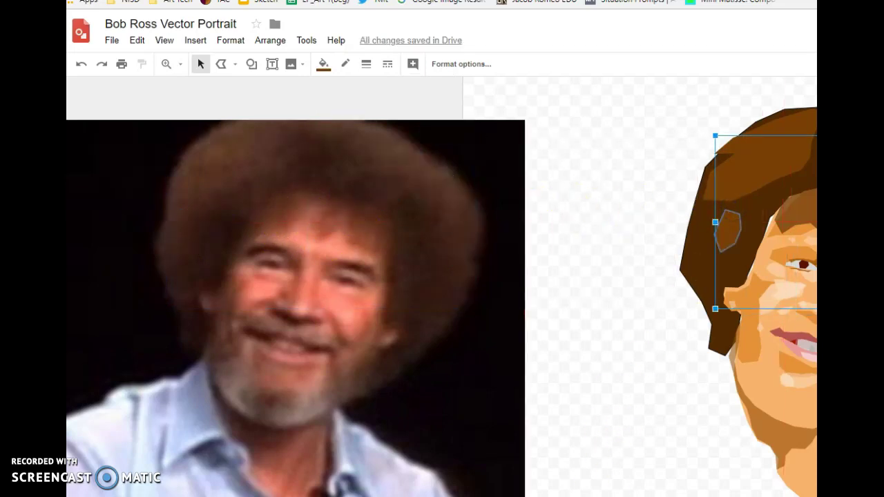
{"action": "scroll", "coordinate": [785, 175], "scroll_direction": "right", "scroll_amount": 5}
{"action": "left_click_drag", "start_coordinate": [754, 195], "coordinate": [740, 209]}
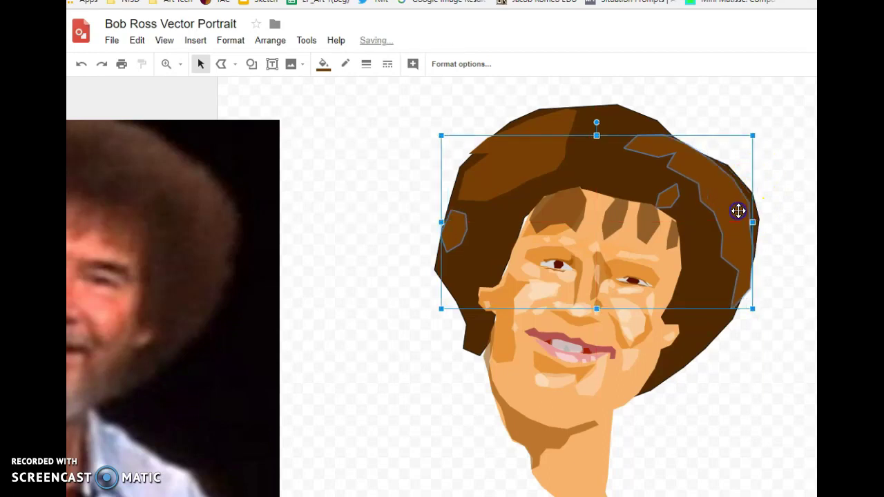
{"action": "left_click", "coordinate": [788, 207]}
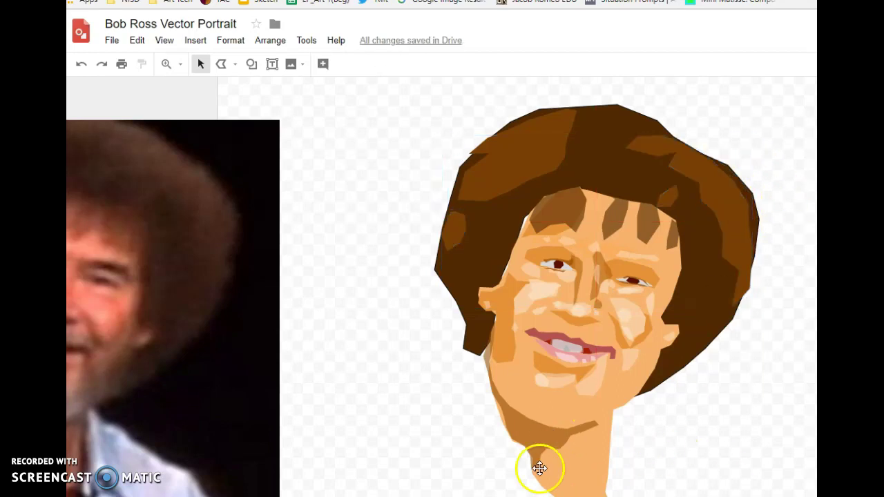
Step: Trace a closed polygon around the beard in the reference photo, from the left sideburn under the chin to the right cheek
{"action": "scroll", "coordinate": [442, 286], "scroll_direction": "left", "scroll_amount": 4}
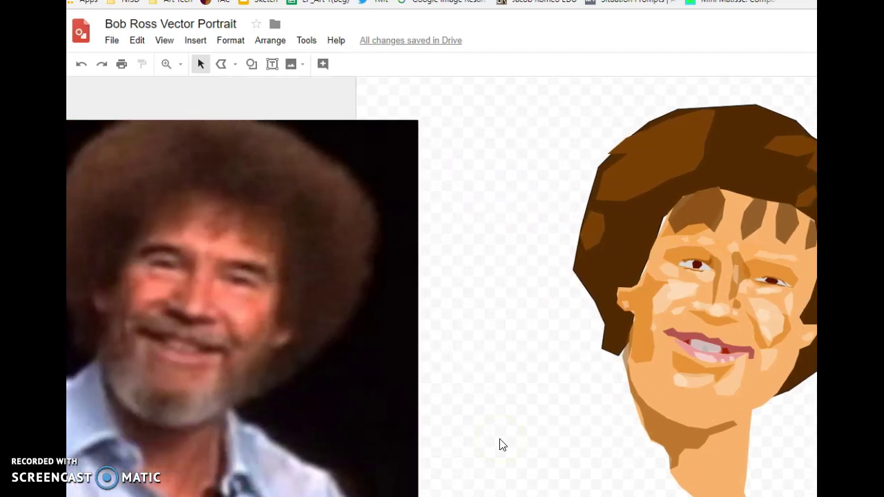
{"action": "scroll", "coordinate": [442, 287], "scroll_direction": "left", "scroll_amount": 4}
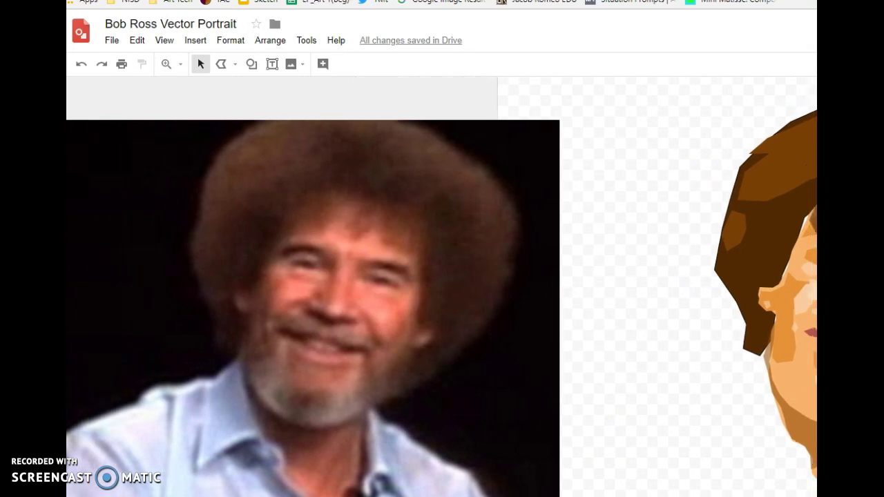
{"action": "scroll", "coordinate": [304, 435], "scroll_direction": "down", "scroll_amount": 2}
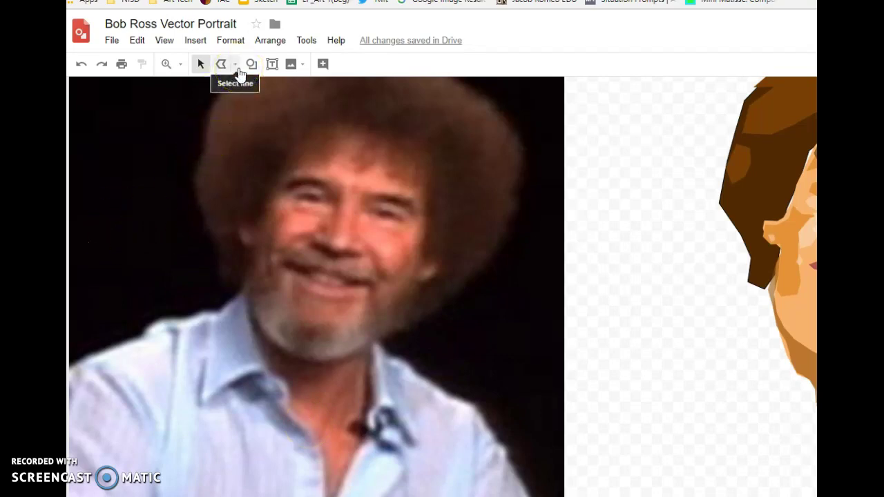
{"action": "left_click", "coordinate": [222, 65]}
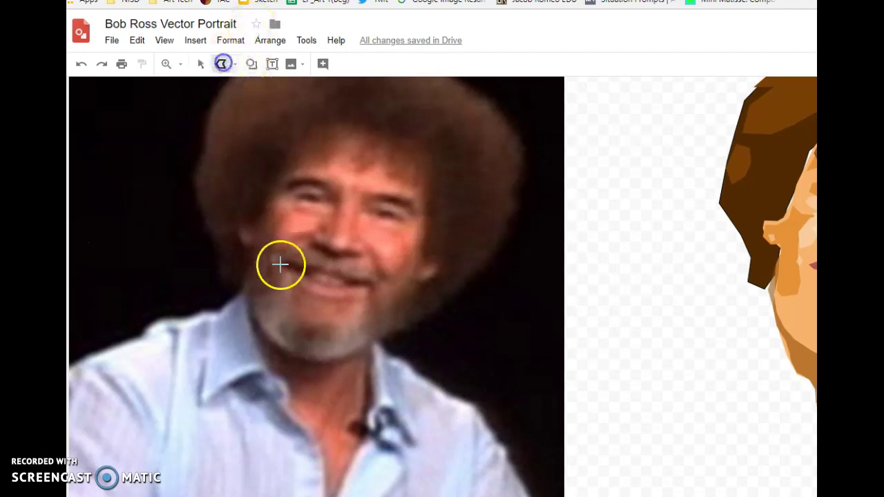
{"action": "left_click", "coordinate": [257, 223]}
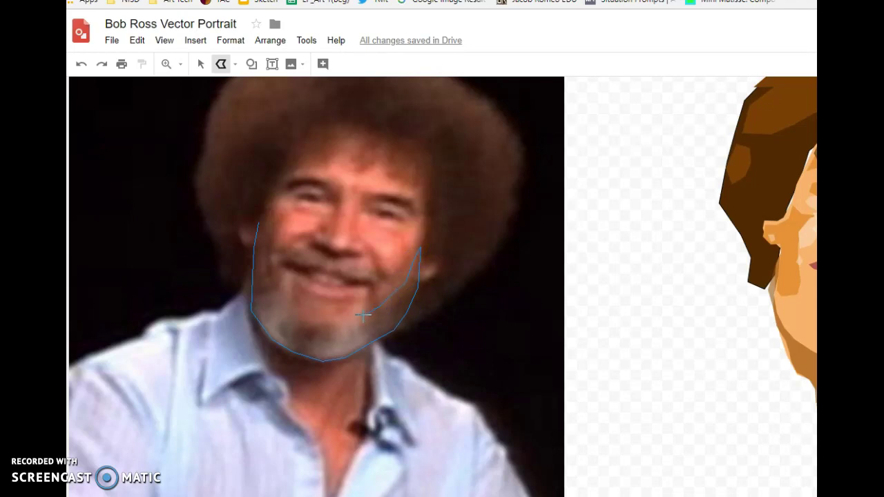
{"action": "left_click", "coordinate": [335, 326]}
{"action": "left_click", "coordinate": [261, 223]}
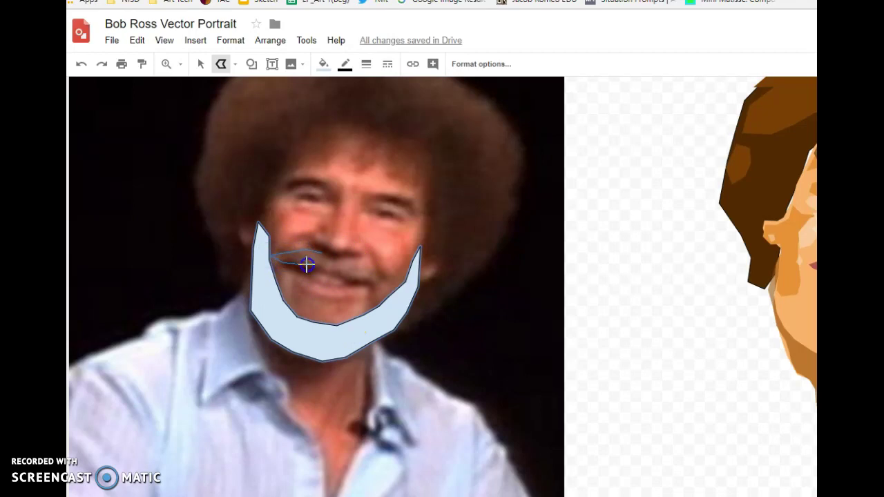
Step: Trace the left and right halves of the mustache in the photo as two separate closed polygons
{"action": "double_click", "coordinate": [327, 257]}
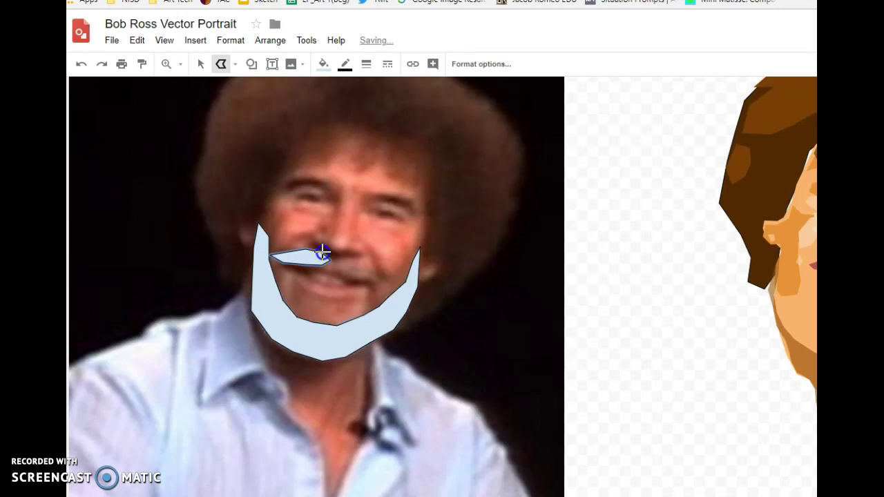
{"action": "left_click", "coordinate": [344, 261]}
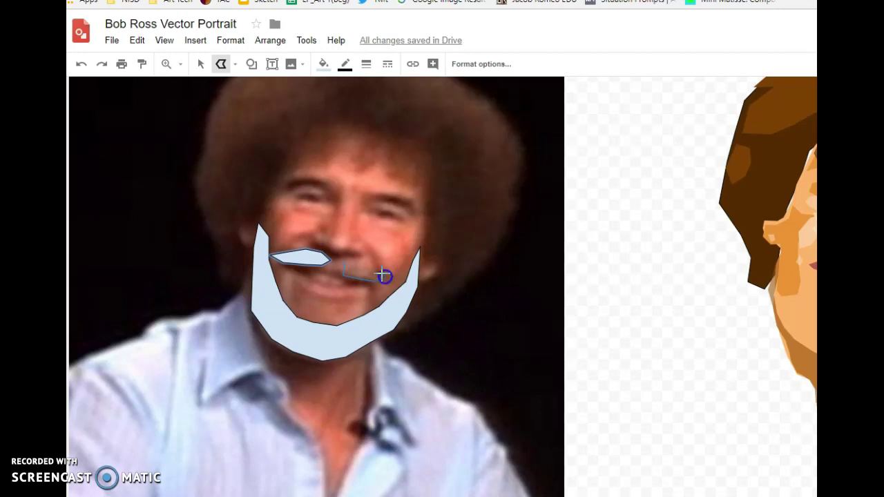
{"action": "left_click", "coordinate": [343, 260]}
Step: Select the beard and both mustache shapes together, fill them with the darkest standard orange-brown and make their outlines transparent
{"action": "left_click", "coordinate": [201, 64]}
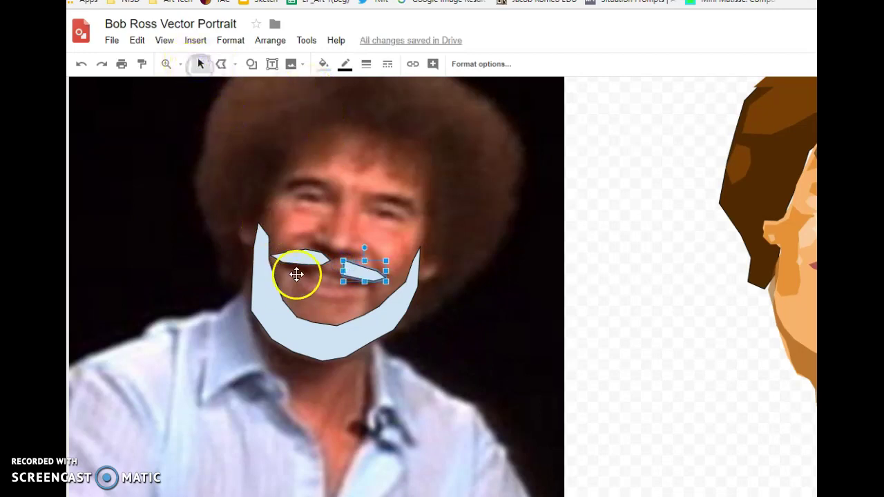
{"action": "left_click", "coordinate": [281, 301]}
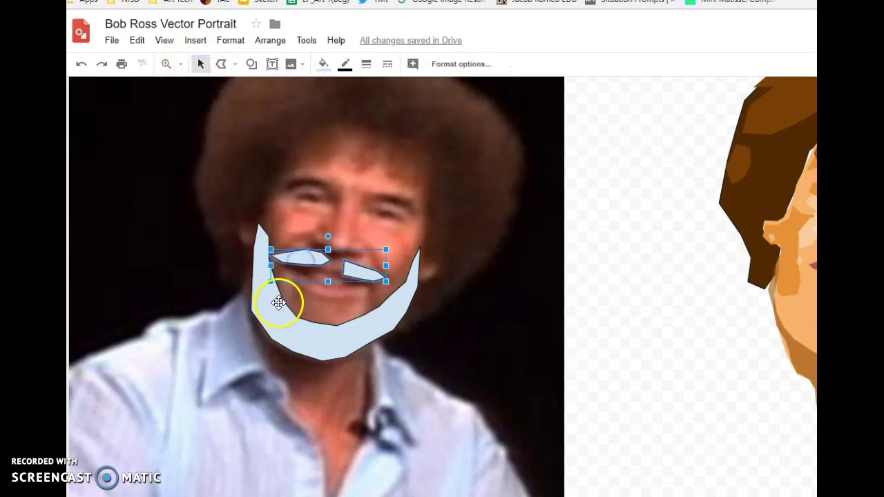
{"action": "left_click", "coordinate": [323, 63]}
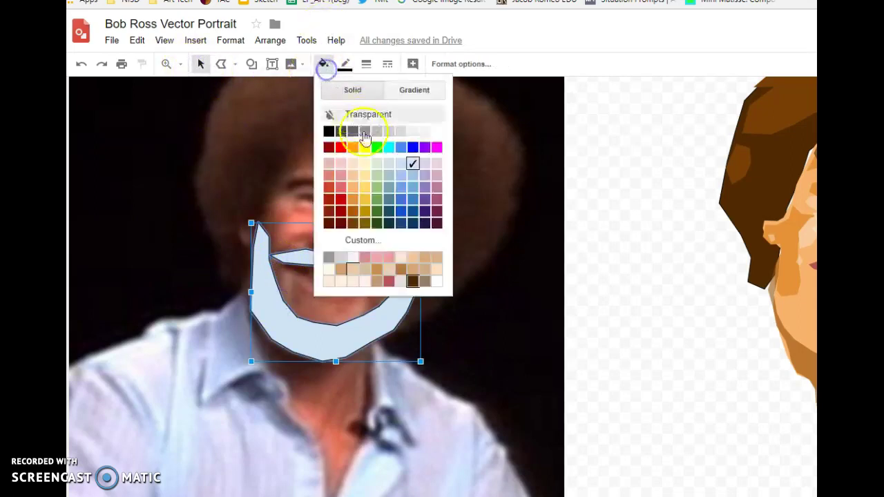
{"action": "left_click", "coordinate": [353, 223]}
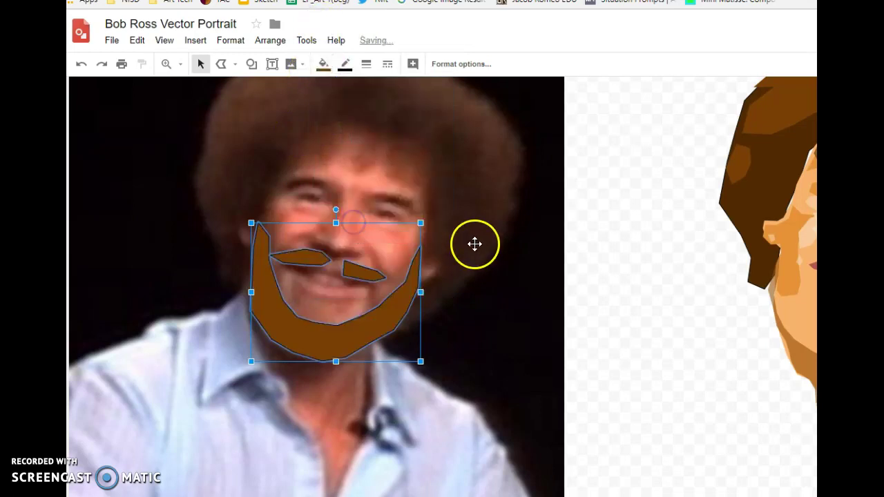
{"action": "left_click", "coordinate": [346, 67]}
{"action": "left_click", "coordinate": [366, 87]}
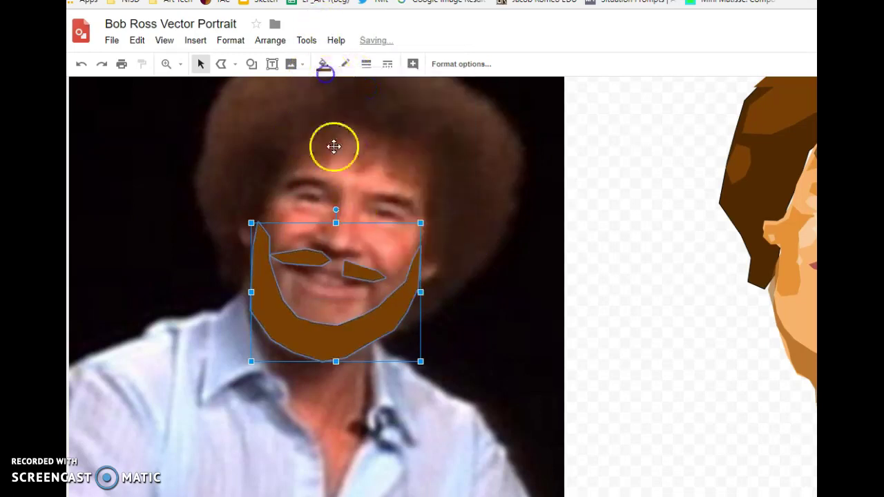
Step: Move the beard and mustache shapes onto the vector portrait's face and give them the semi-transparent brown custom fill #783f0476
{"action": "left_click_drag", "start_coordinate": [306, 262], "coordinate": [825, 260]}
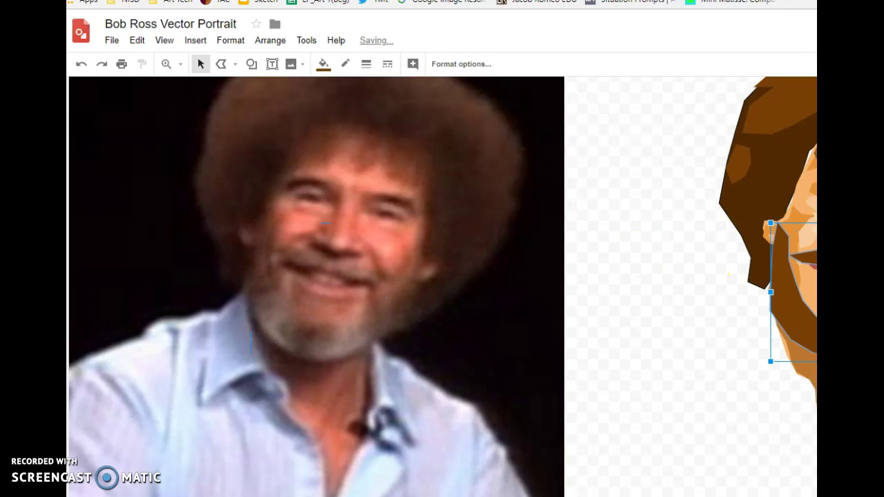
{"action": "scroll", "coordinate": [442, 287], "scroll_direction": "right", "scroll_amount": 8}
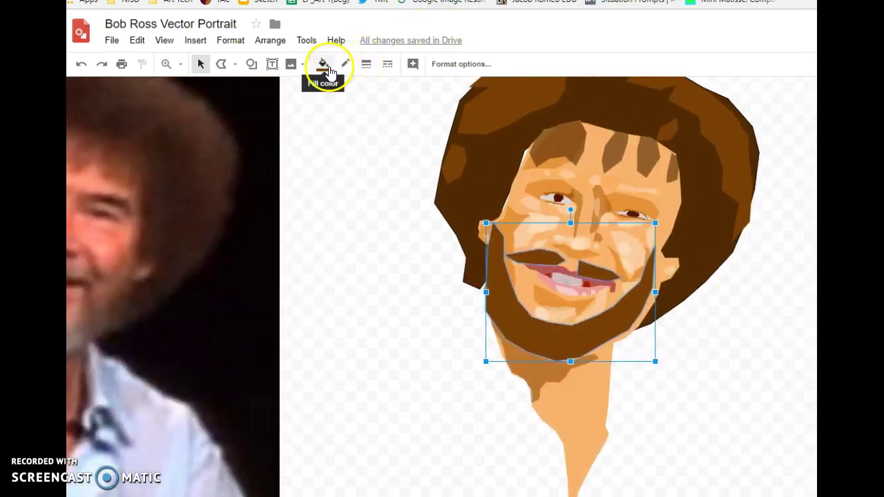
{"action": "left_click", "coordinate": [323, 64]}
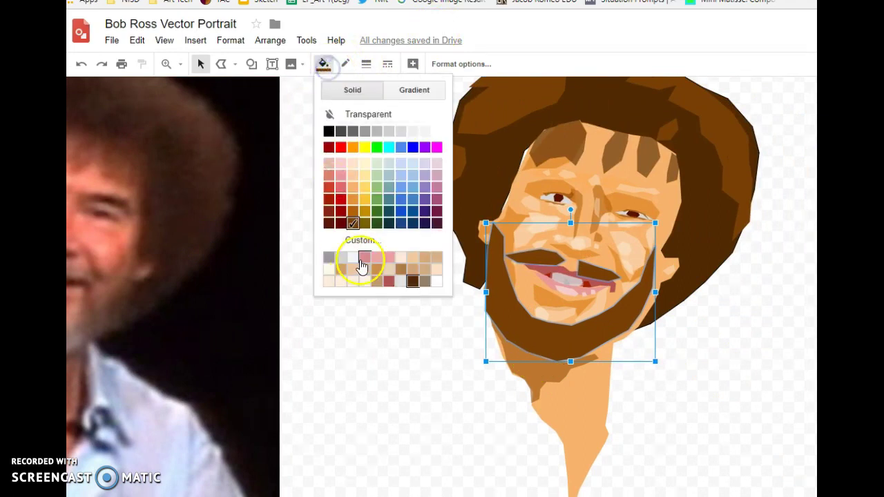
{"action": "left_click", "coordinate": [363, 241]}
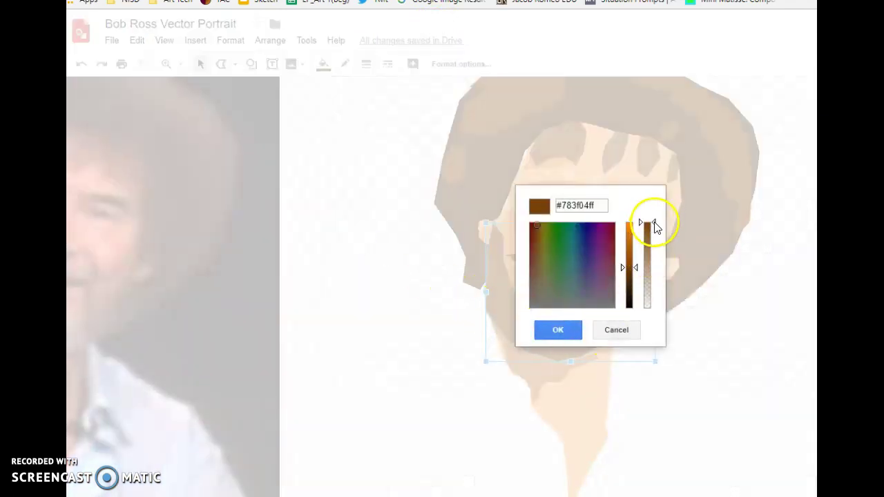
{"action": "left_click_drag", "start_coordinate": [652, 226], "coordinate": [653, 271]}
{"action": "left_click", "coordinate": [548, 337]}
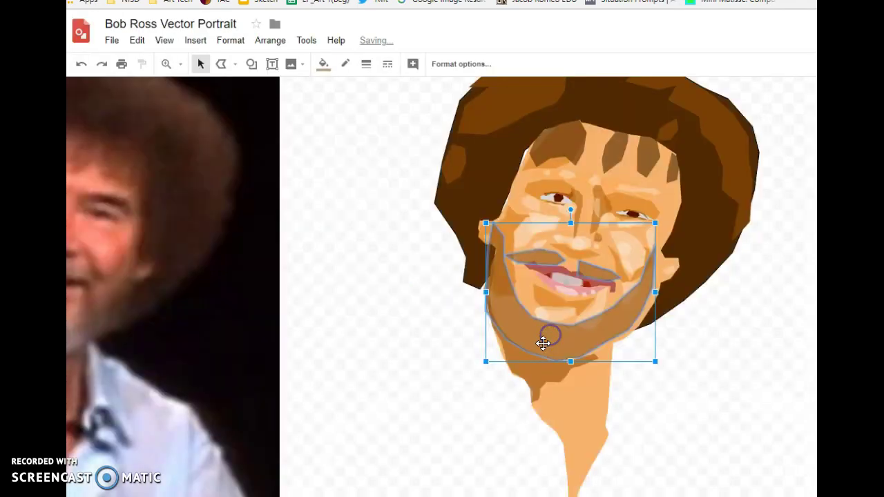
{"action": "left_click", "coordinate": [339, 380]}
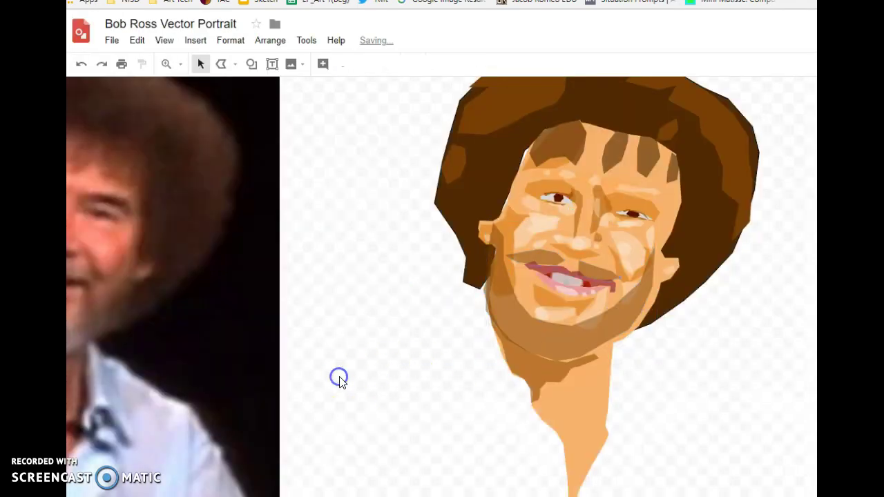
Step: Select the beard and both mustache halves on the portrait and group them
{"action": "left_click", "coordinate": [528, 255]}
{"action": "left_click", "coordinate": [530, 335], "text": "shift"}
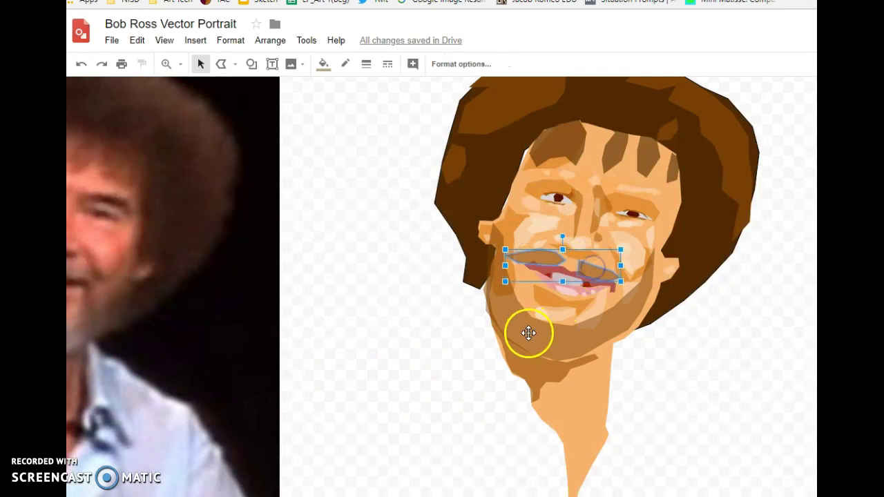
{"action": "left_click", "coordinate": [266, 41]}
{"action": "left_click", "coordinate": [314, 180]}
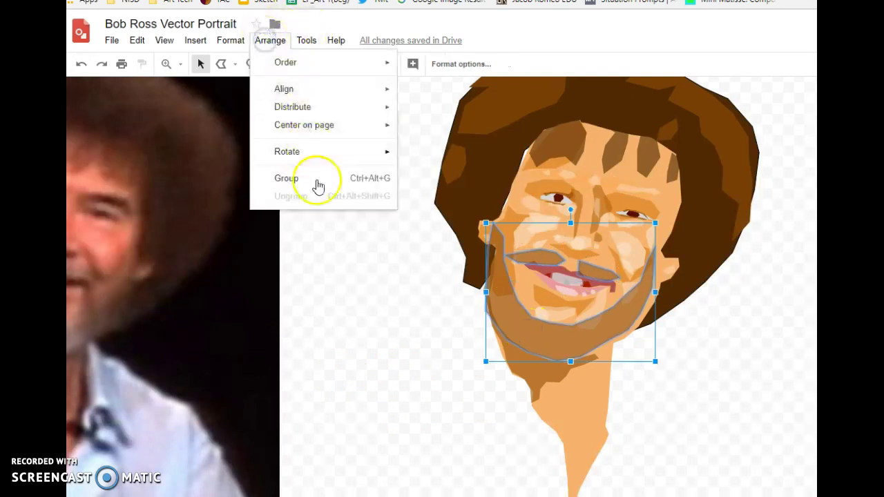
Step: Shift the beard and mustache slightly right to fit the mouth and jaw, fine-tune their position and deselect them
{"action": "left_click", "coordinate": [557, 344]}
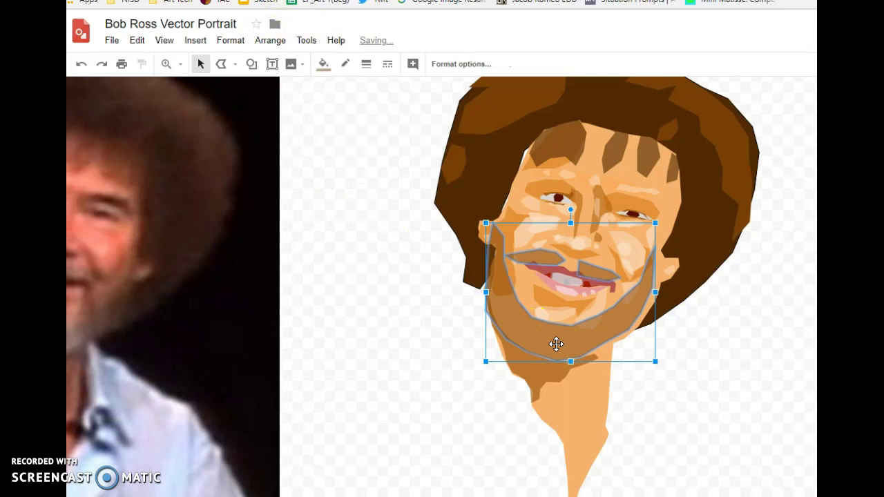
{"action": "left_click_drag", "start_coordinate": [557, 344], "coordinate": [559, 340]}
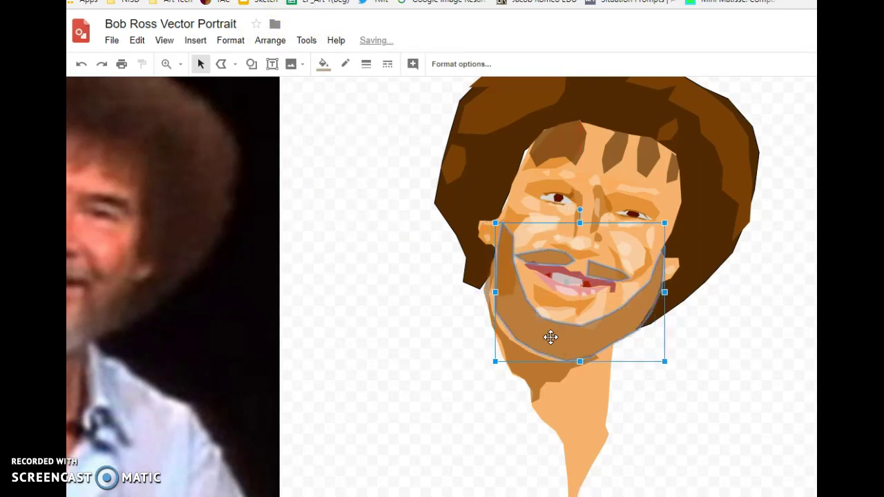
{"action": "key", "text": "Left"}
{"action": "key", "text": "Right"}
{"action": "left_click", "coordinate": [411, 362]}
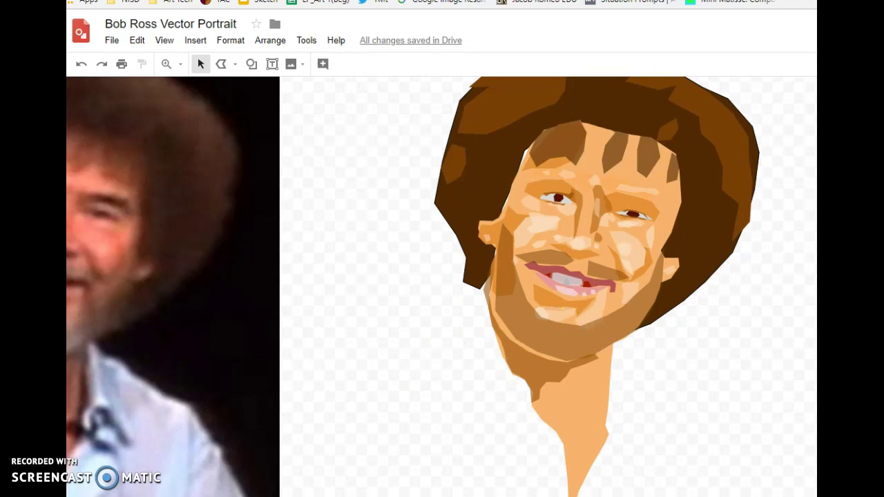
Step: Trace three closed polygons over the photo's beard: one on each side of the chin and a small one between them
{"action": "scroll", "coordinate": [441, 286], "scroll_direction": "left", "scroll_amount": 3}
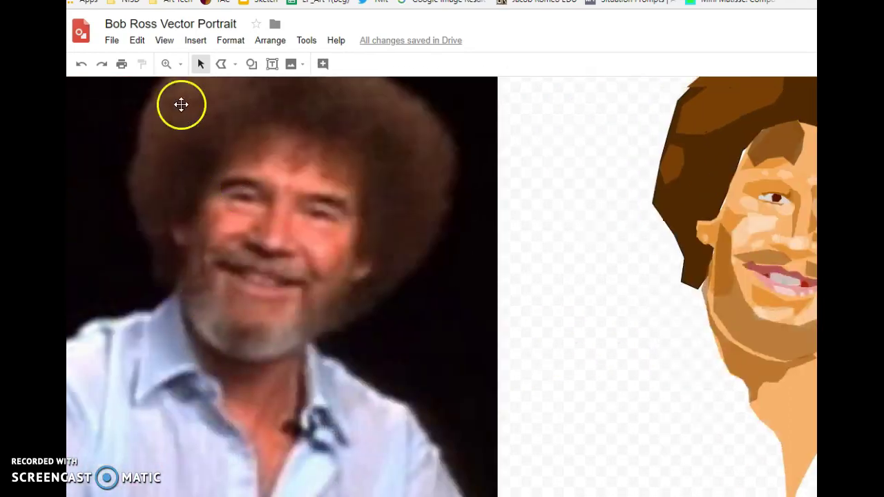
{"action": "left_click", "coordinate": [221, 64]}
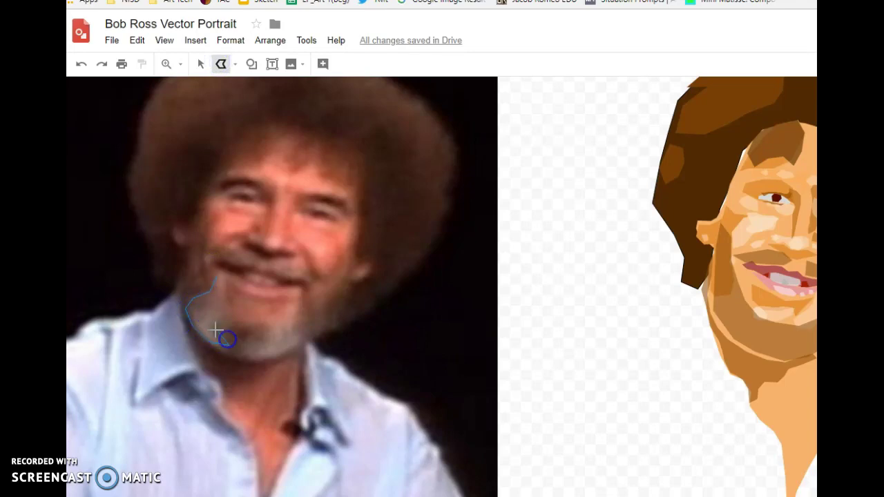
{"action": "left_click", "coordinate": [218, 283]}
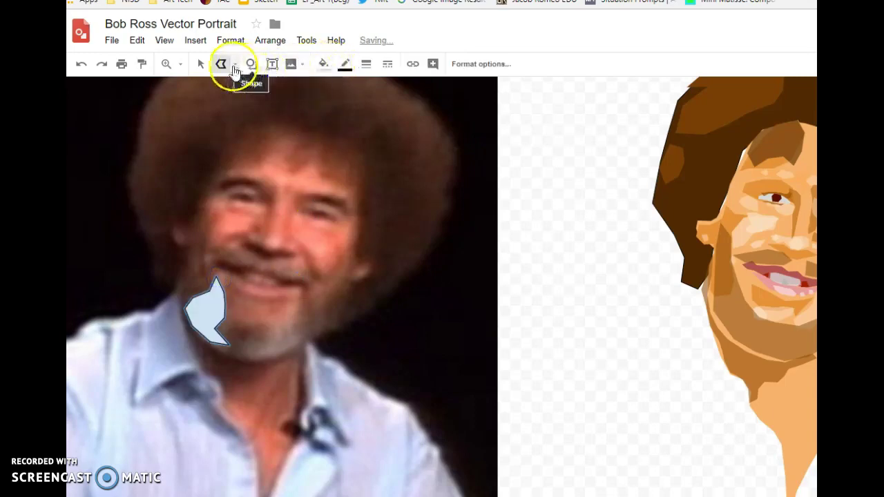
{"action": "left_click", "coordinate": [228, 65]}
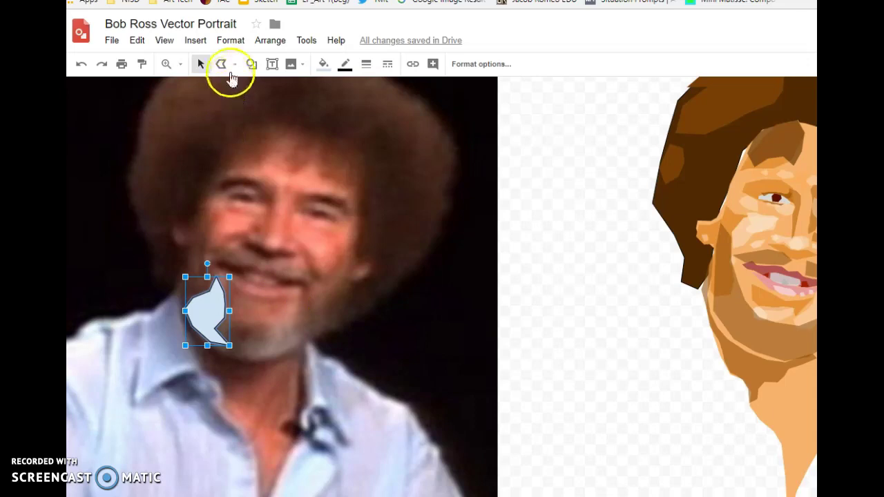
{"action": "left_click", "coordinate": [284, 312]}
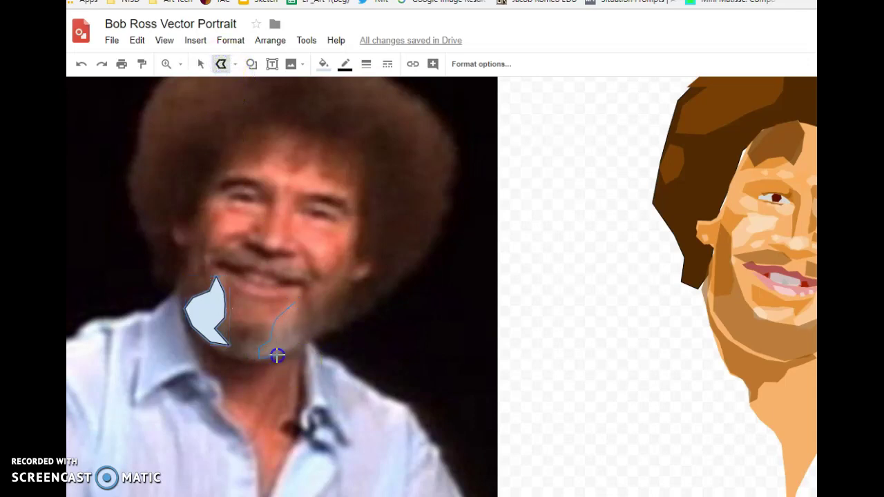
{"action": "left_click", "coordinate": [295, 304]}
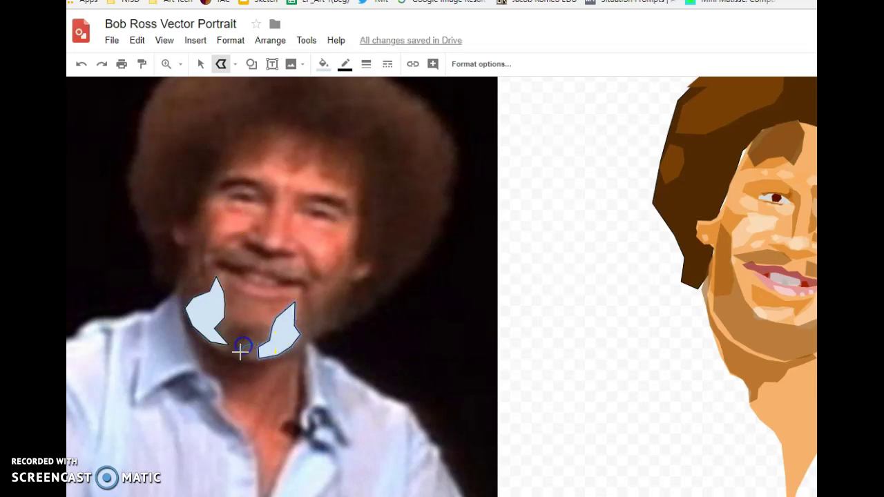
{"action": "left_click", "coordinate": [256, 342]}
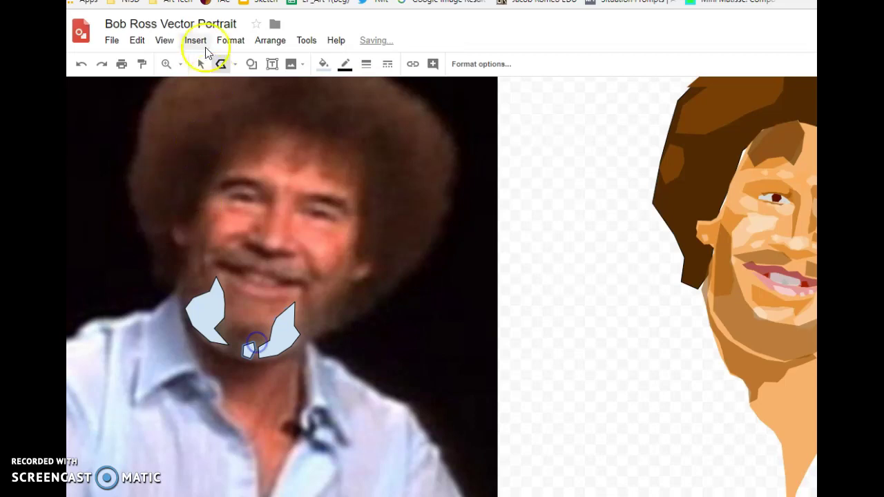
Step: Select all three beard patches, make their outlines transparent and fill them with the semi-transparent brown custom color used for the beard
{"action": "left_click", "coordinate": [199, 62]}
{"action": "left_click", "coordinate": [198, 313], "text": "shift"}
{"action": "left_click", "coordinate": [280, 338], "text": "shift"}
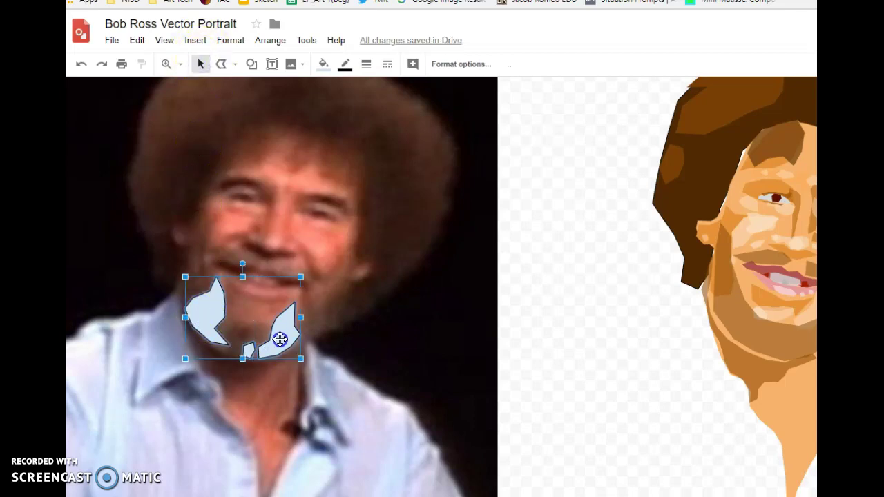
{"action": "left_click", "coordinate": [345, 64]}
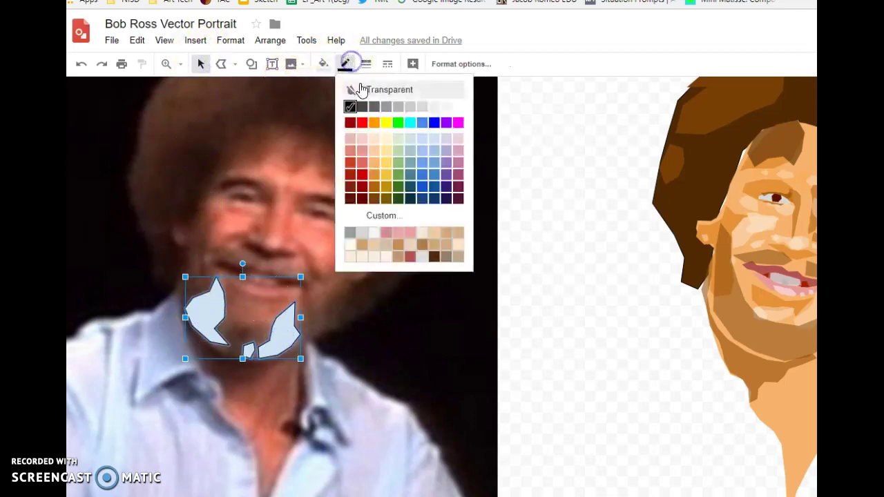
{"action": "left_click", "coordinate": [353, 88]}
{"action": "left_click", "coordinate": [324, 63]}
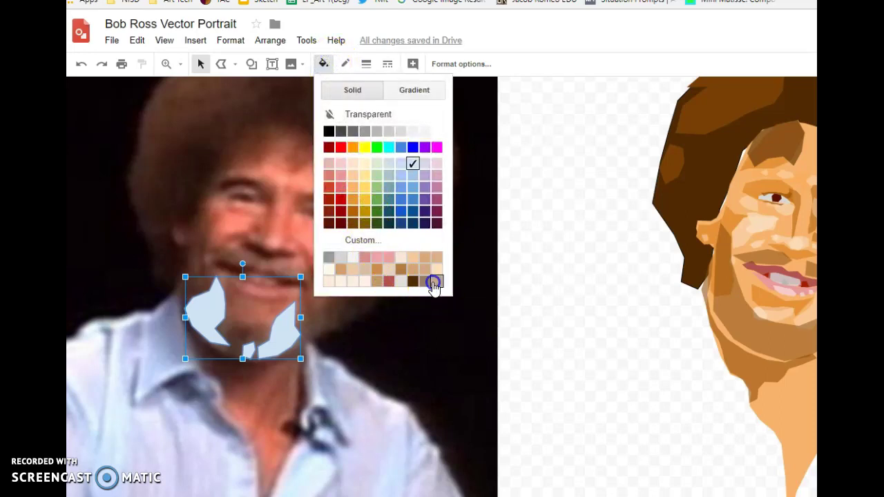
{"action": "left_click", "coordinate": [434, 286]}
Step: Move the three beard patches onto the vector portrait's beard and adjust them to fit within the jawline
{"action": "left_click_drag", "start_coordinate": [227, 333], "coordinate": [766, 332]}
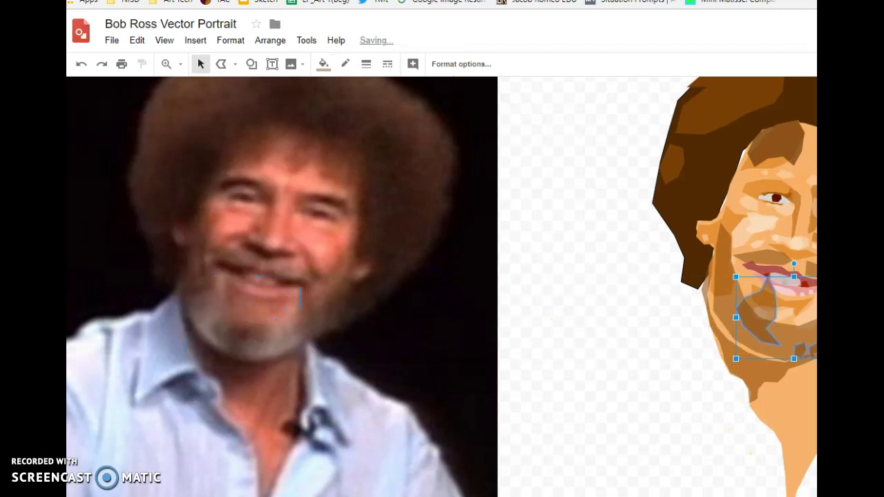
{"action": "scroll", "coordinate": [623, 333], "scroll_direction": "right", "scroll_amount": 5}
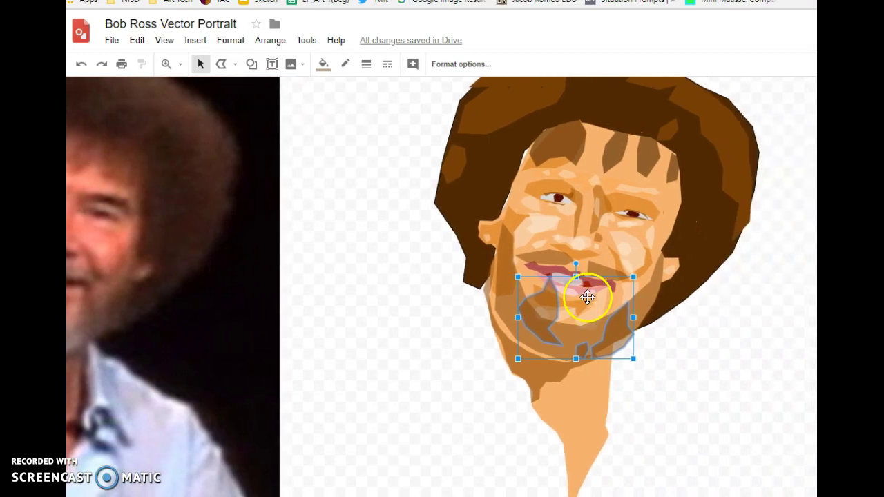
{"action": "left_click_drag", "start_coordinate": [623, 334], "coordinate": [606, 326]}
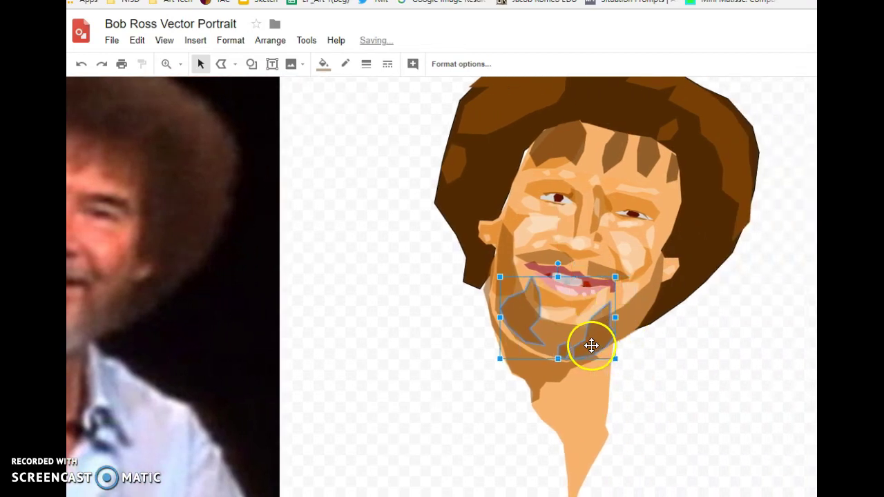
{"action": "left_click_drag", "start_coordinate": [591, 345], "coordinate": [599, 341]}
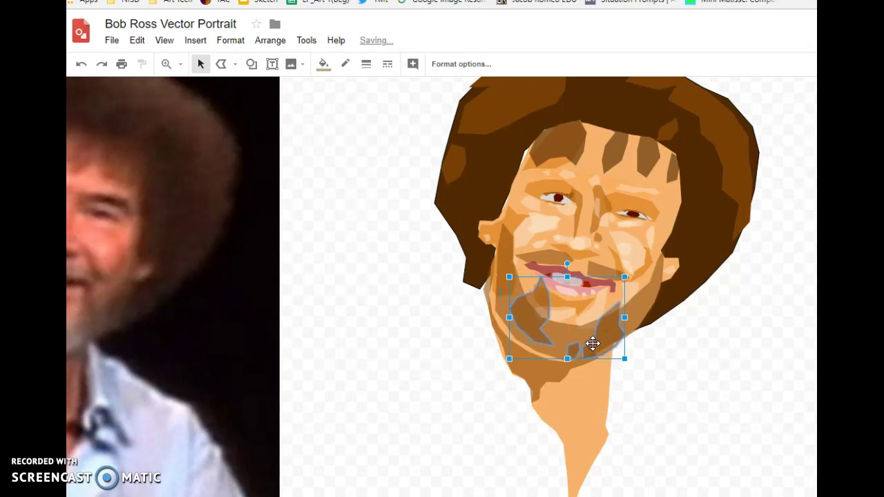
{"action": "key", "text": "Left"}
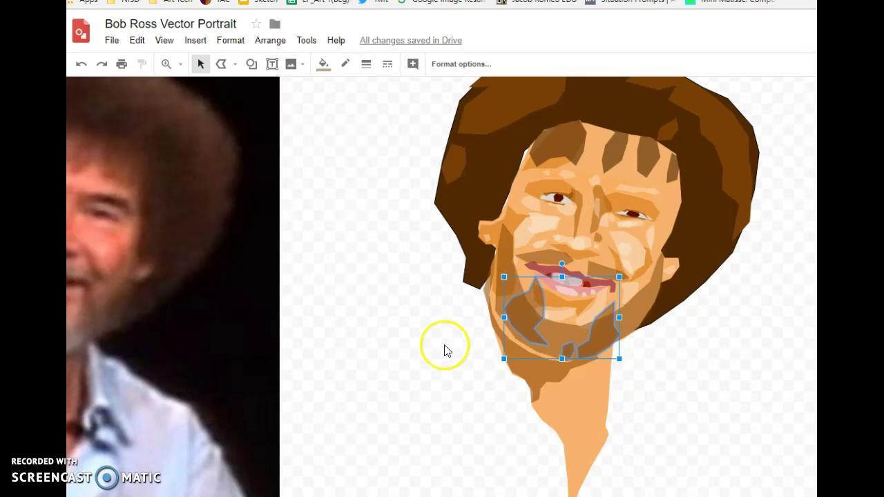
Step: Change the three beard patches' fill to the lighter, more transparent custom brown #7d410453 and deselect them
{"action": "left_click", "coordinate": [324, 63]}
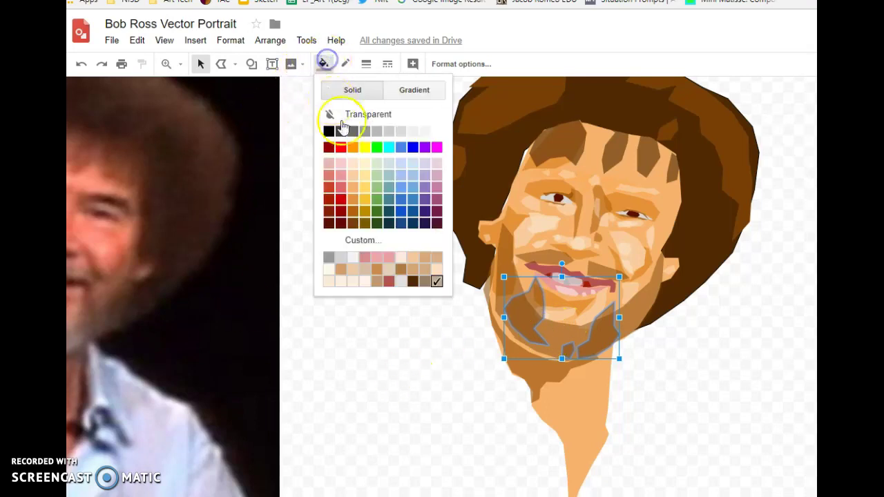
{"action": "left_click", "coordinate": [388, 242]}
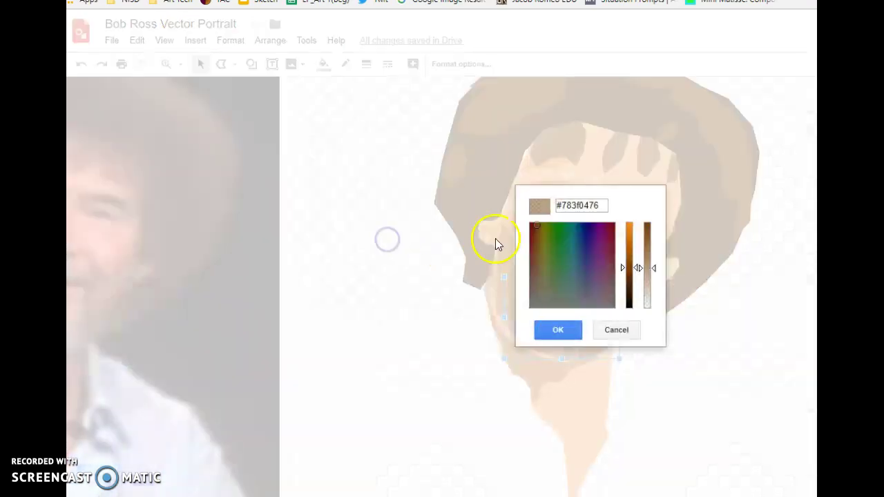
{"action": "left_click", "coordinate": [636, 267]}
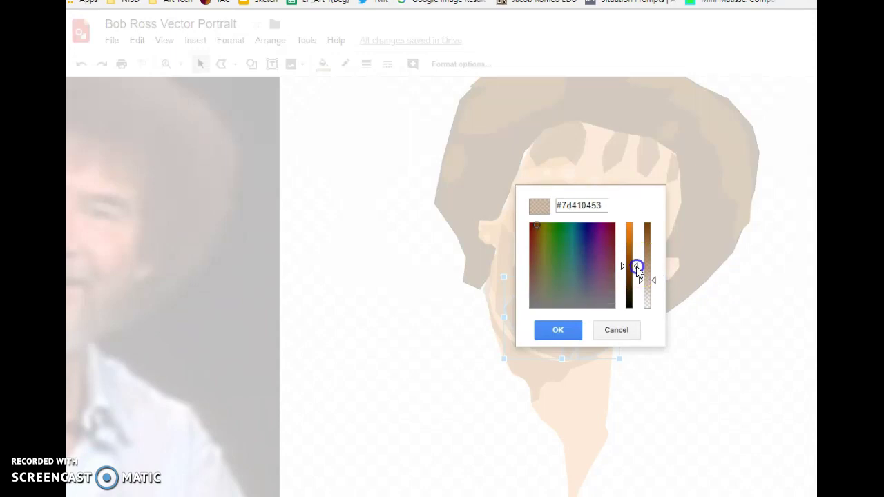
{"action": "left_click", "coordinate": [547, 334]}
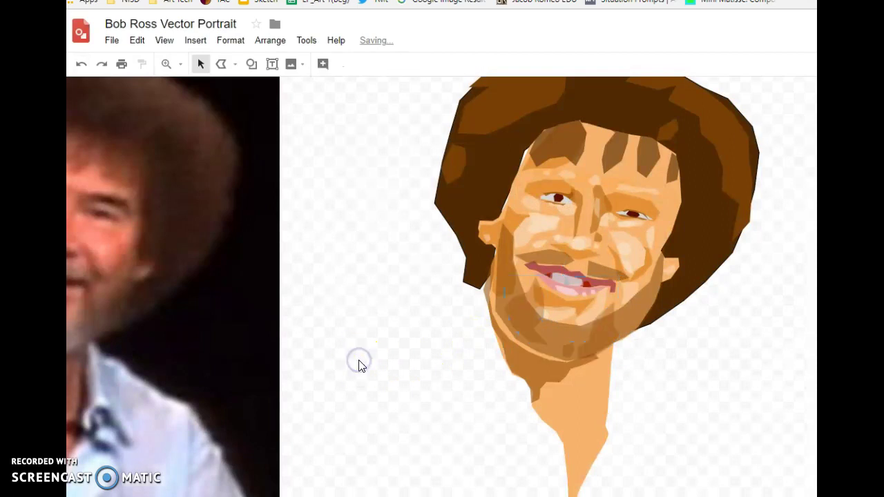
Step: Select the two large beard patches on either side of the chin and fill them with solid light gray
{"action": "left_click", "coordinate": [518, 321]}
{"action": "left_click", "coordinate": [593, 335], "text": "shift"}
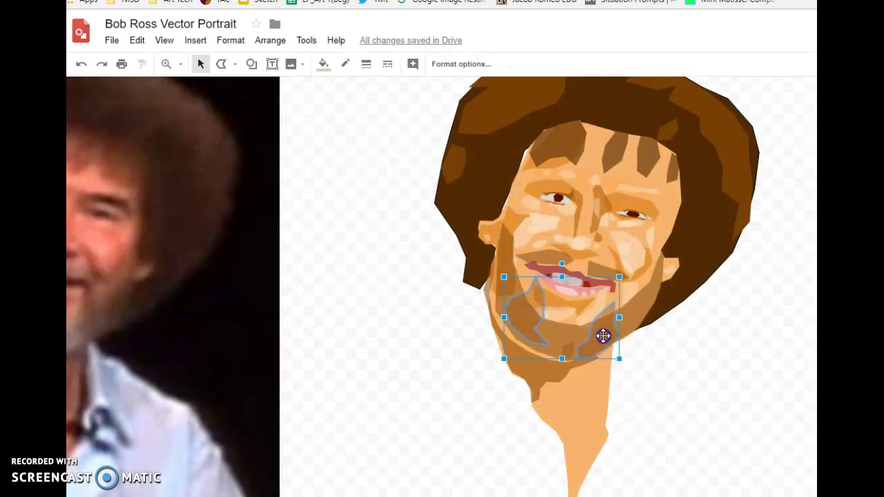
{"action": "left_click", "coordinate": [327, 67]}
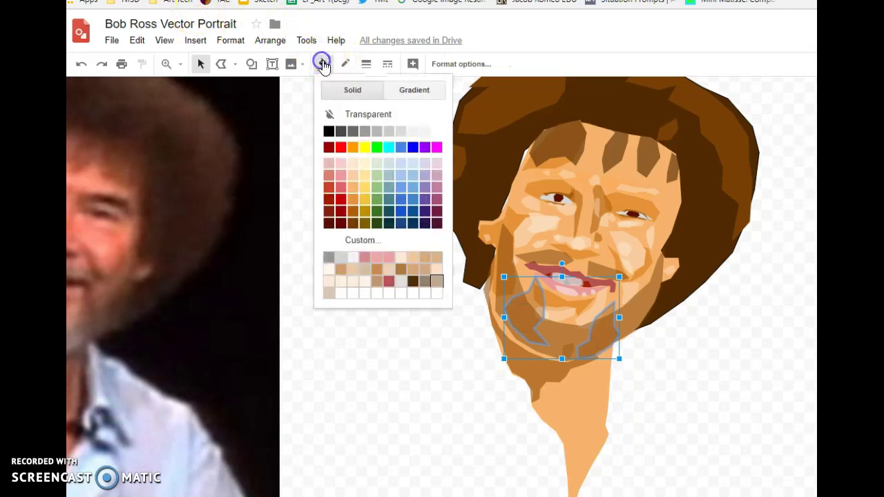
{"action": "left_click", "coordinate": [402, 131]}
{"action": "left_click", "coordinate": [323, 64]}
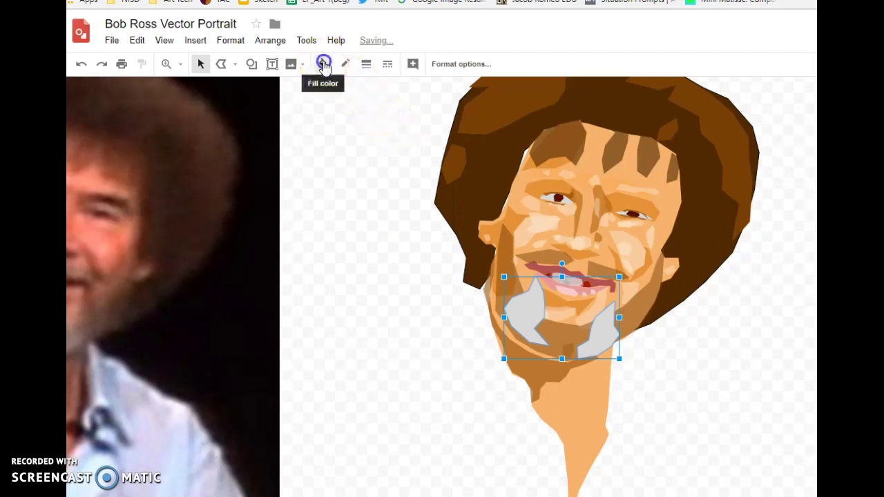
{"action": "left_click", "coordinate": [376, 232]}
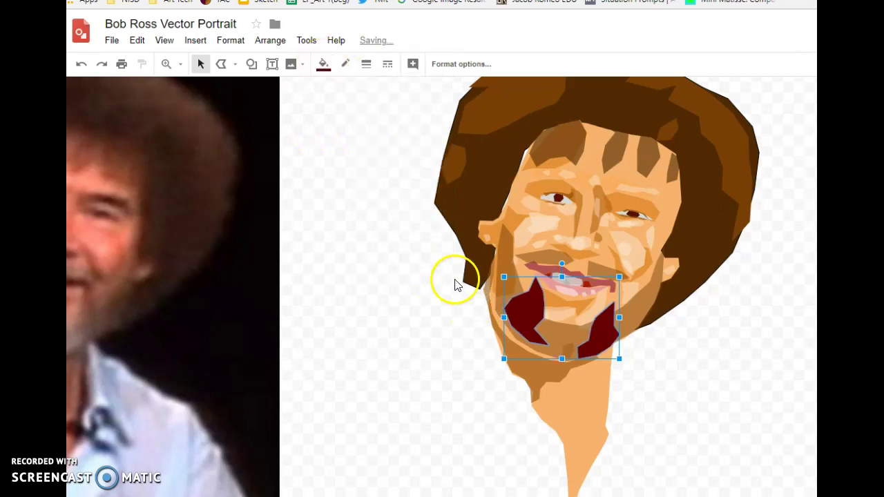
{"action": "key", "text": "ctrl+z"}
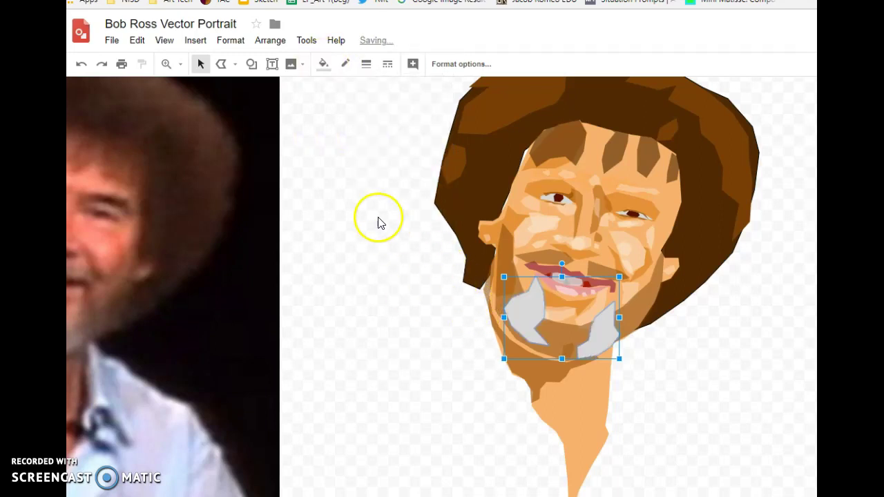
Step: Change the two large beard patches' fill to a semi-transparent custom light gray, about #d9d9d98e, and deselect them
{"action": "left_click", "coordinate": [323, 63]}
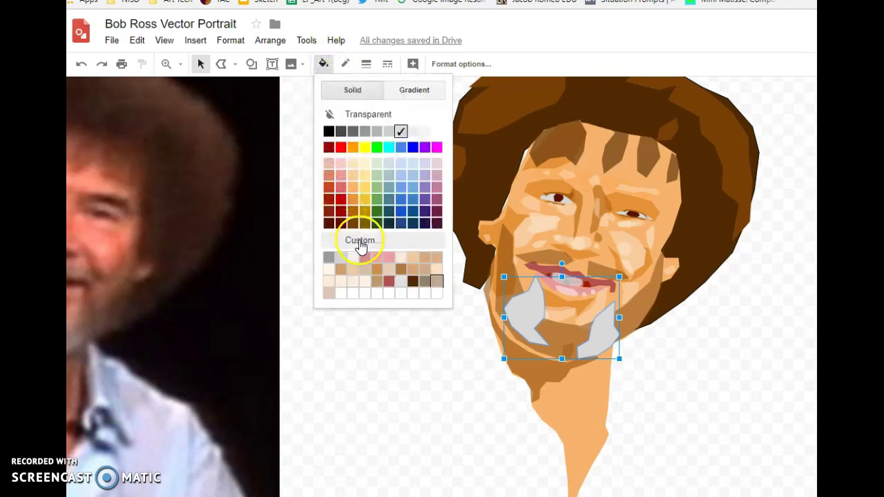
{"action": "left_click", "coordinate": [360, 242]}
{"action": "left_click", "coordinate": [648, 242]}
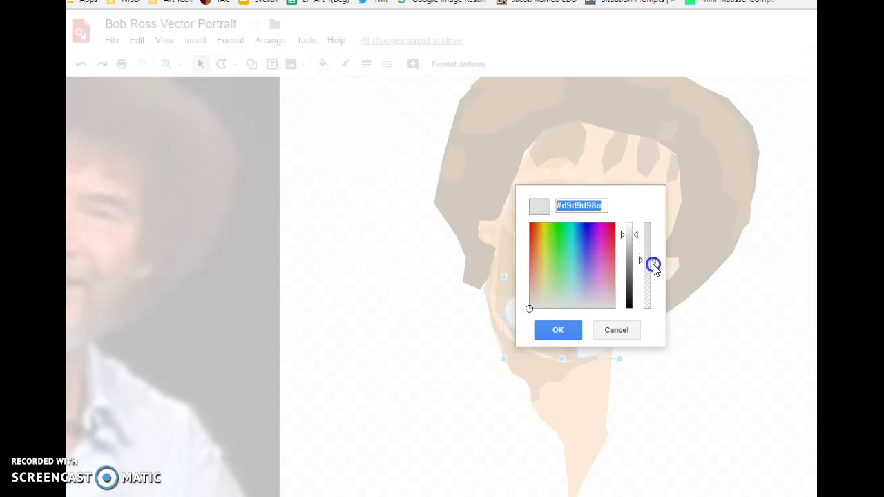
{"action": "left_click", "coordinate": [559, 330]}
{"action": "left_click", "coordinate": [369, 360]}
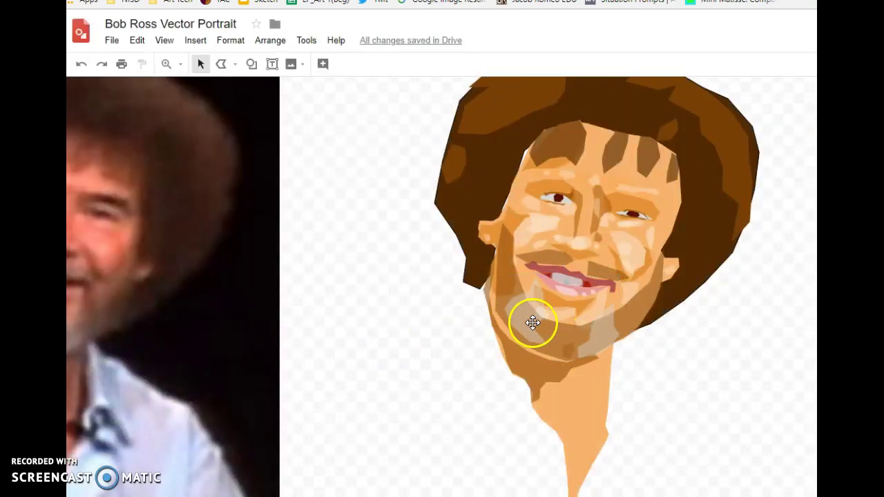
Step: Group the two semi-transparent gray beard patches on either side of the chin and deselect them
{"action": "left_click", "coordinate": [529, 322]}
{"action": "left_click", "coordinate": [601, 332], "text": "shift"}
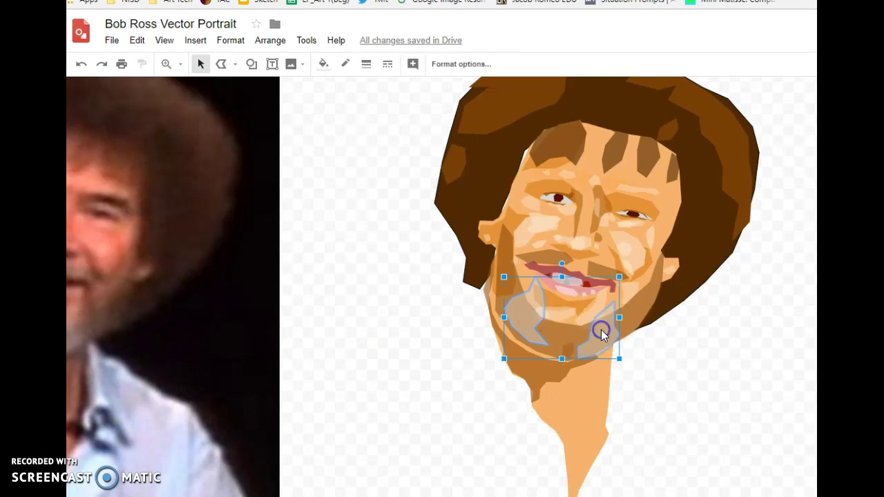
{"action": "left_click", "coordinate": [270, 40]}
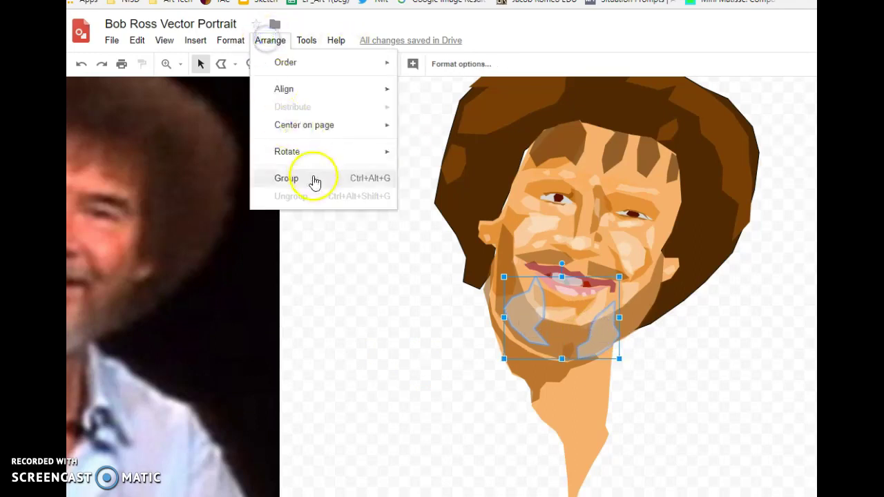
{"action": "left_click", "coordinate": [313, 178]}
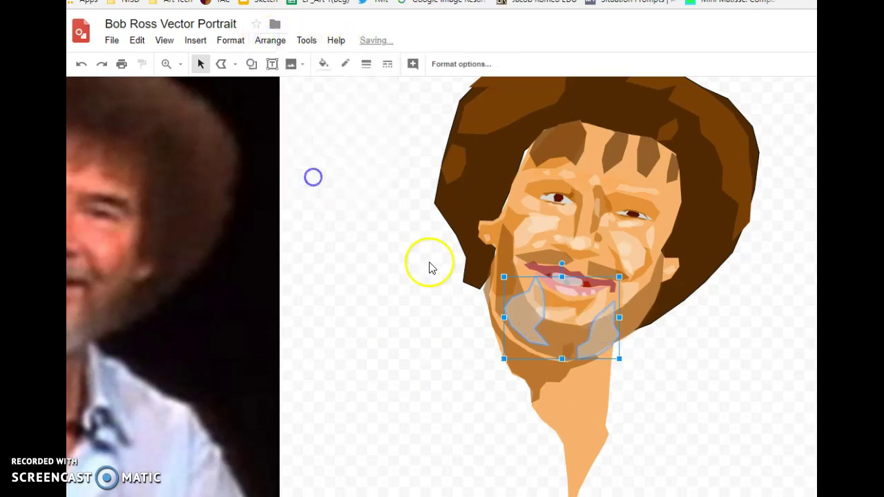
{"action": "left_click", "coordinate": [352, 335]}
{"action": "left_click", "coordinate": [527, 323]}
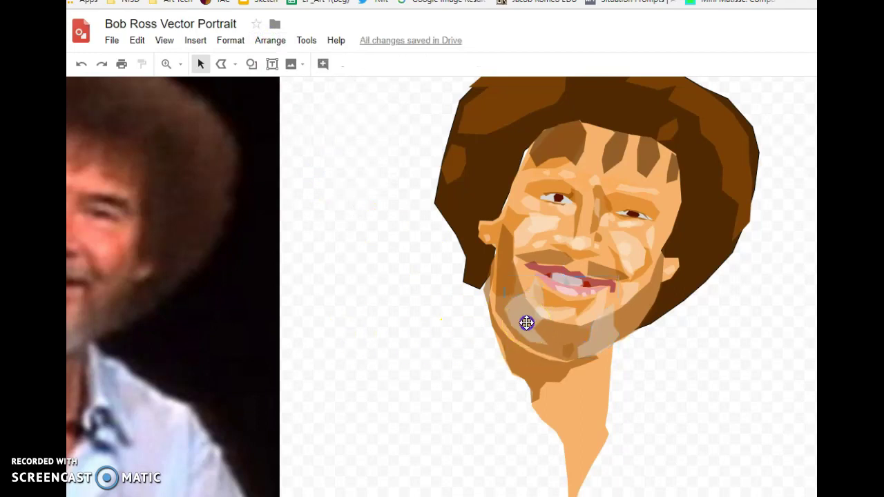
{"action": "left_click_drag", "start_coordinate": [568, 326], "coordinate": [596, 339]}
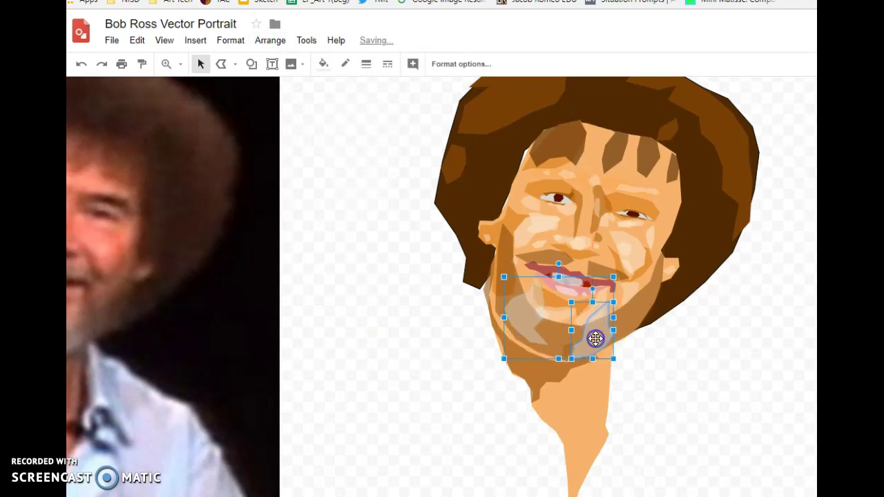
{"action": "key", "text": "Right"}
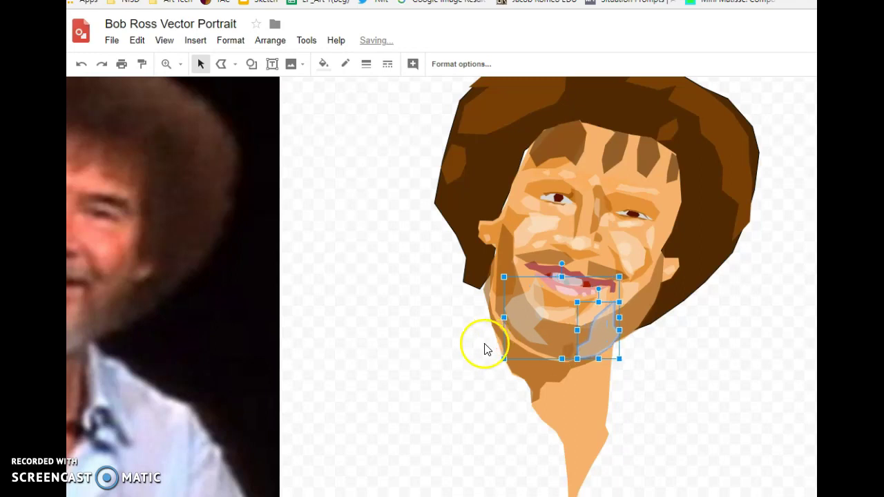
{"action": "left_click", "coordinate": [456, 327]}
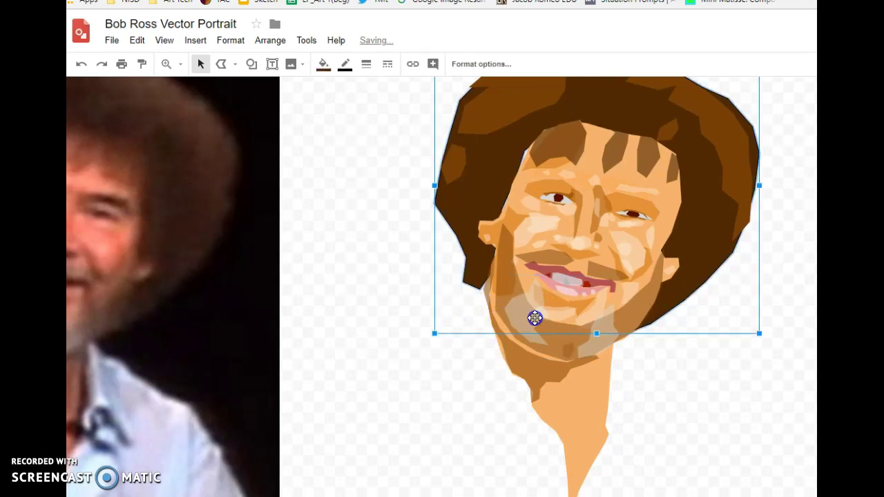
Step: Nudge the grouped gray beard patches slightly left on the jaw and deselect them
{"action": "left_click", "coordinate": [534, 318]}
{"action": "key", "text": "Left"}
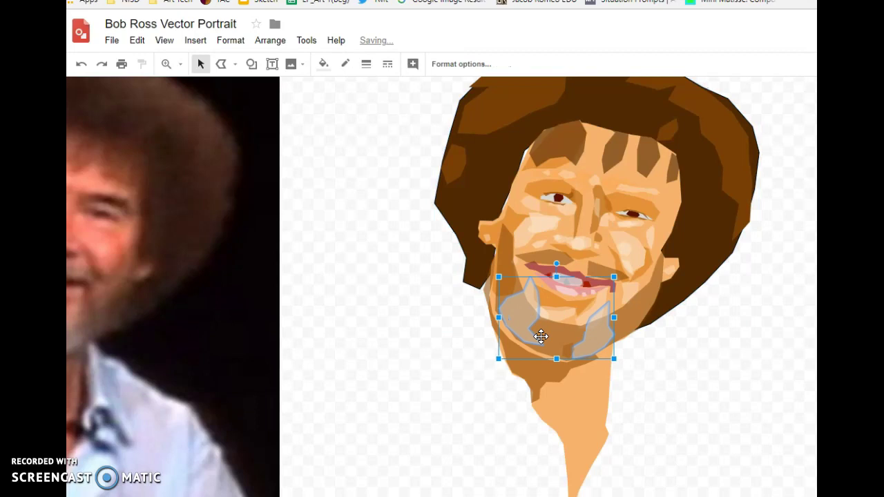
{"action": "left_click", "coordinate": [438, 358]}
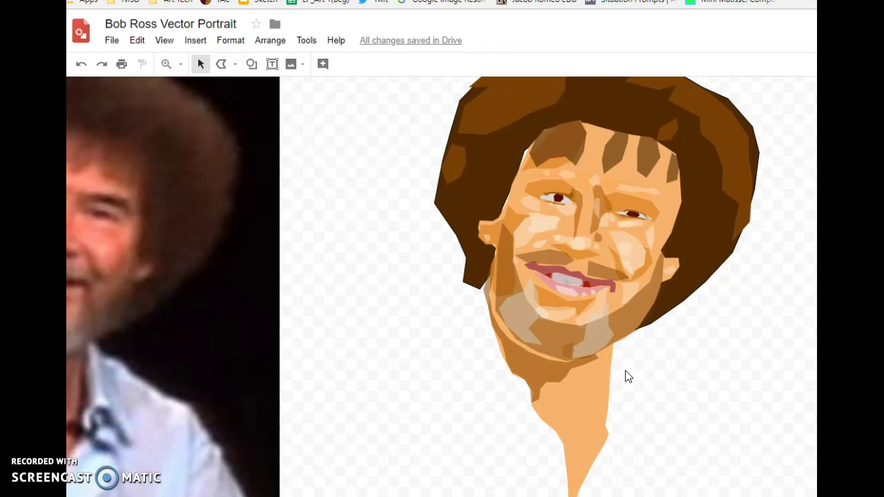
{"action": "left_click", "coordinate": [586, 5]}
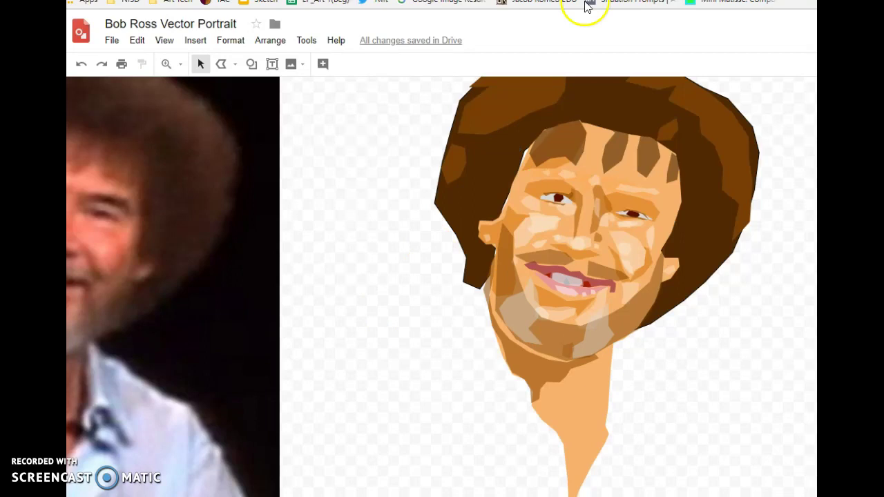